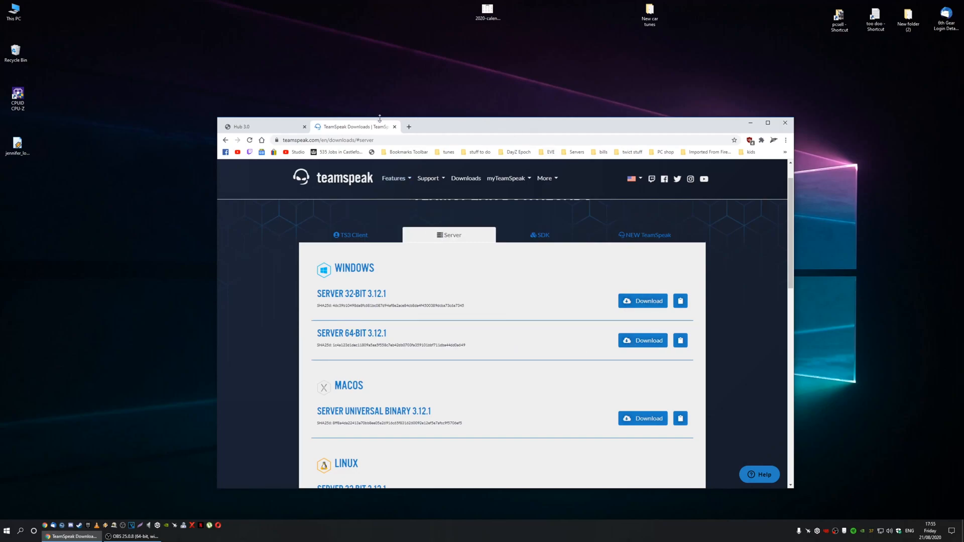
Open the downloaded teamspeak3-server_win64-3.12.1 archive from the Downloads folder and dismiss the WinRAR license reminder.
click(750, 122)
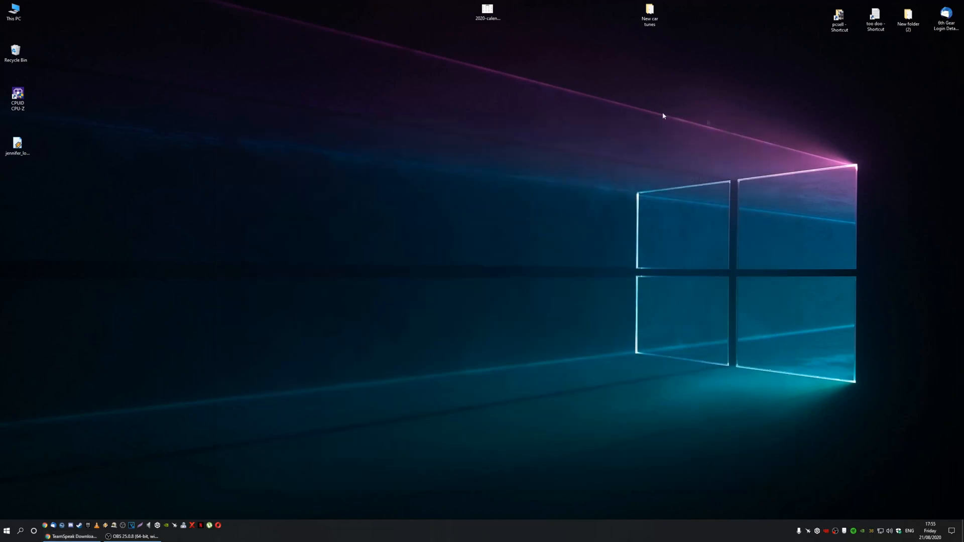
double_click(11, 12)
click(206, 231)
double_click(283, 198)
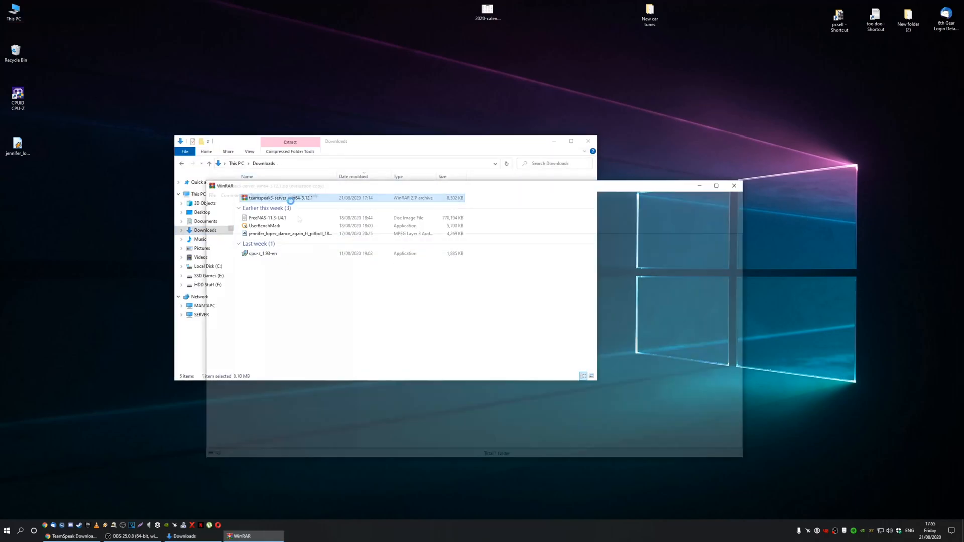
click(258, 254)
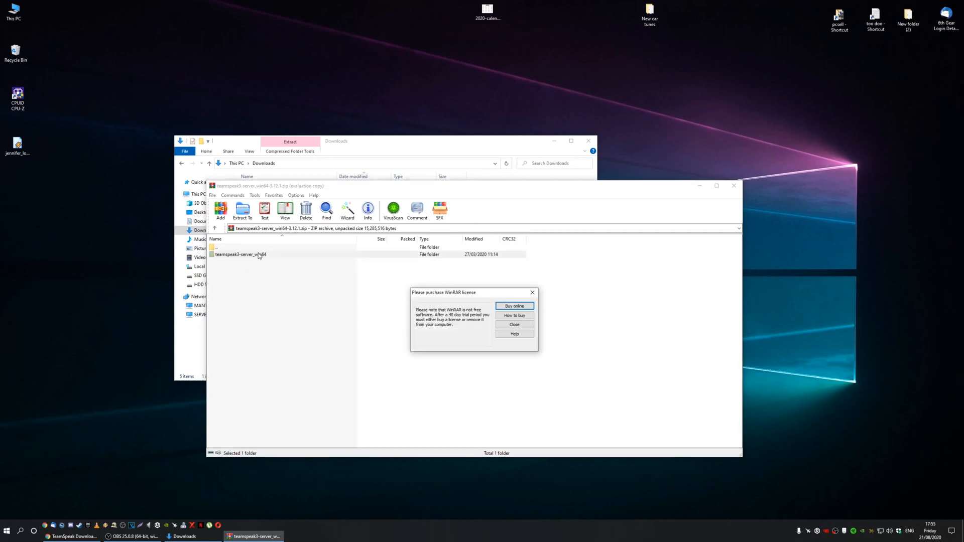
click(499, 324)
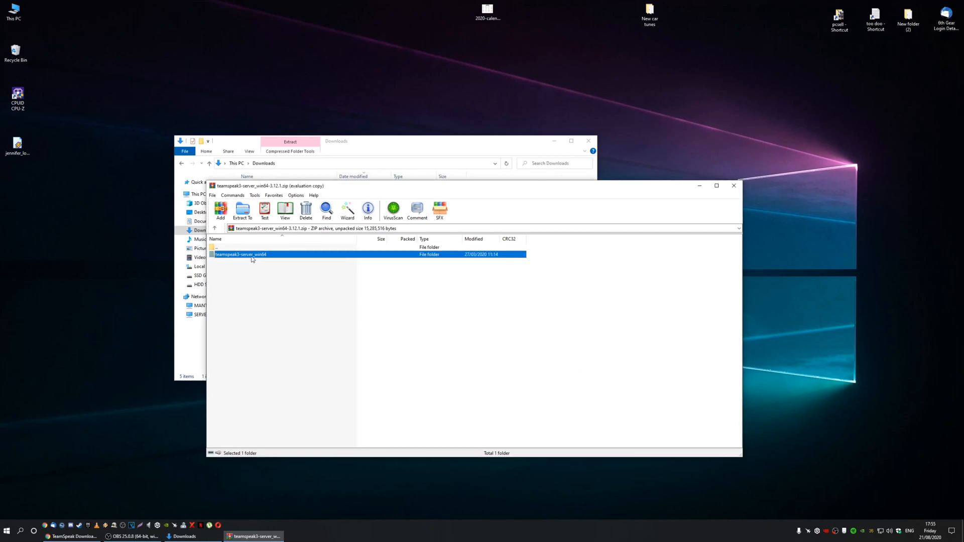
Extract the teamspeak3-server_win64 folder to the desktop, leaving only the desktop open, and place the folder near the middle.
drag(264, 257, 79, 312)
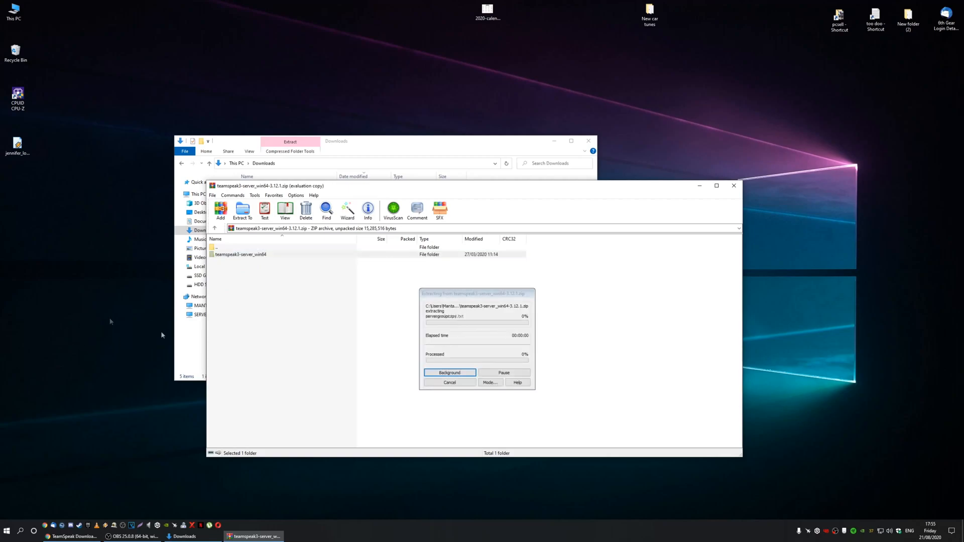
click(734, 186)
click(588, 142)
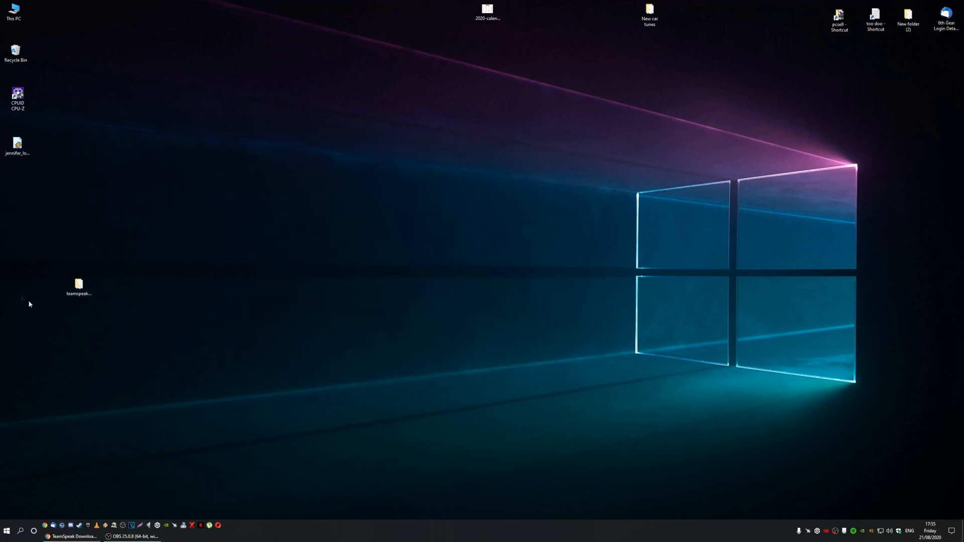
drag(78, 286, 449, 234)
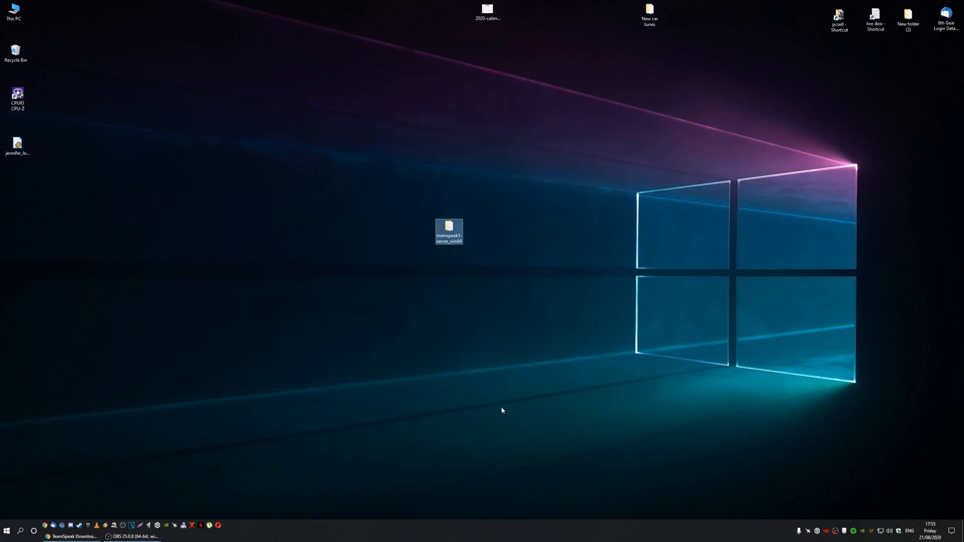
Create a text document named "ts info" on the desktop and move it into the teamspeak3-server_win64 folder.
double_click(449, 233)
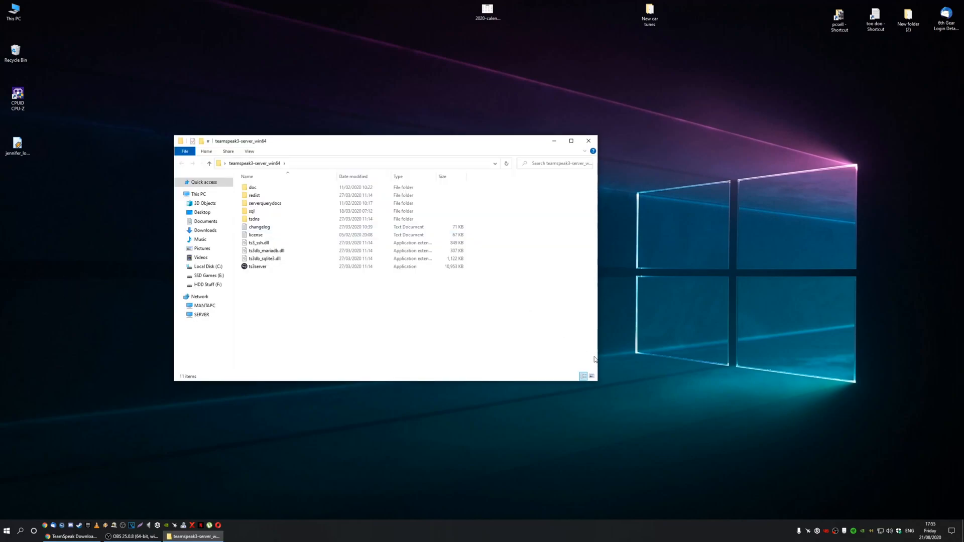
right_click(677, 272)
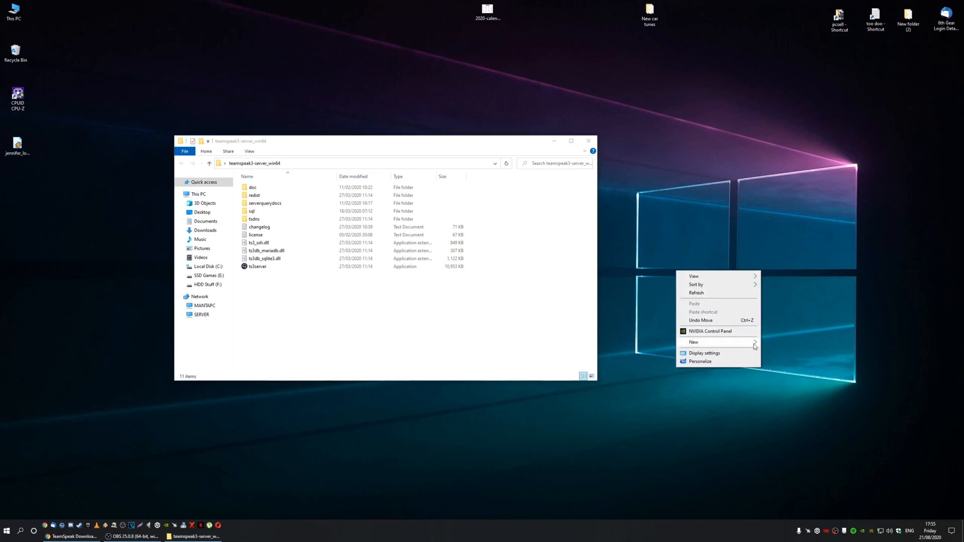
mouse_move(755, 347)
click(814, 441)
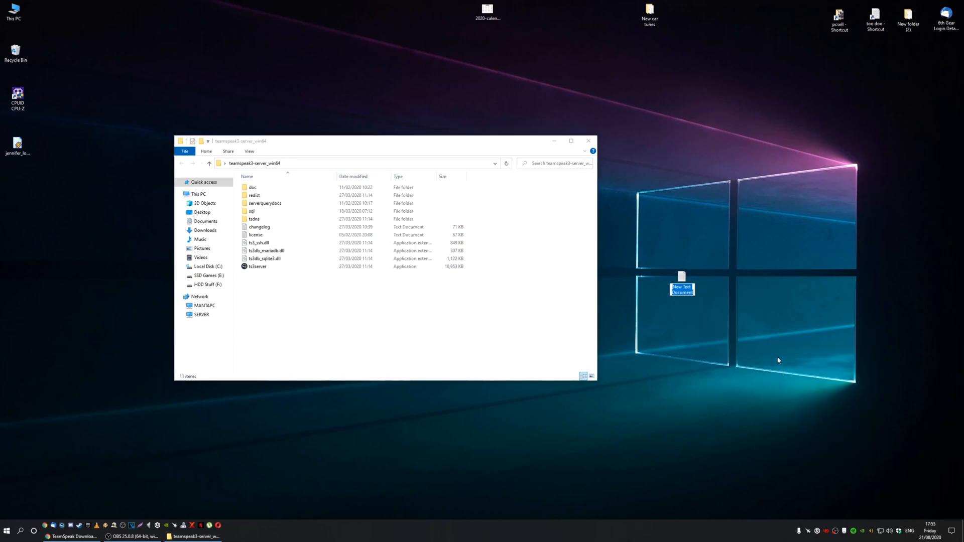
text(ts info)
key(Return)
drag(681, 279, 445, 319)
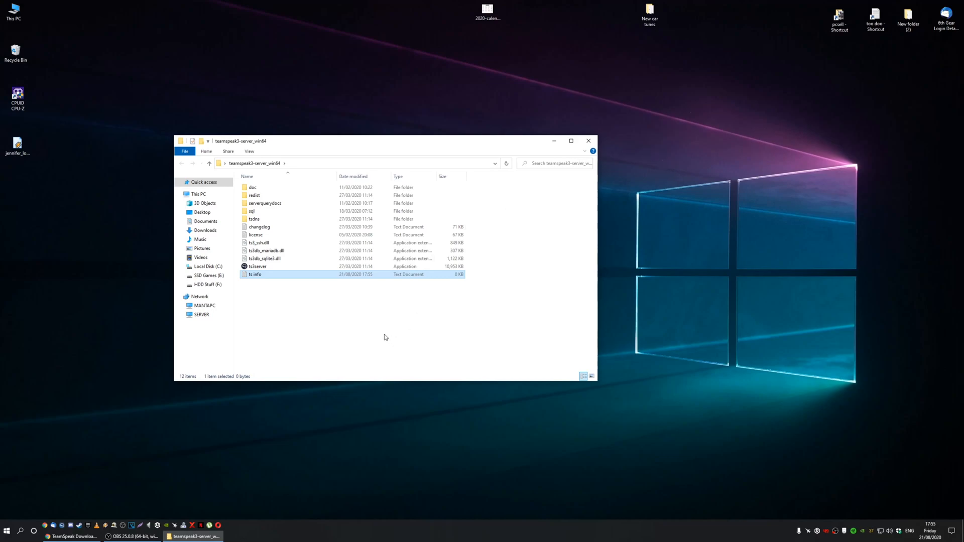
Run ts3server from the server folder, accept the TeamSpeak 3 Server license and close the folder window.
click(253, 267)
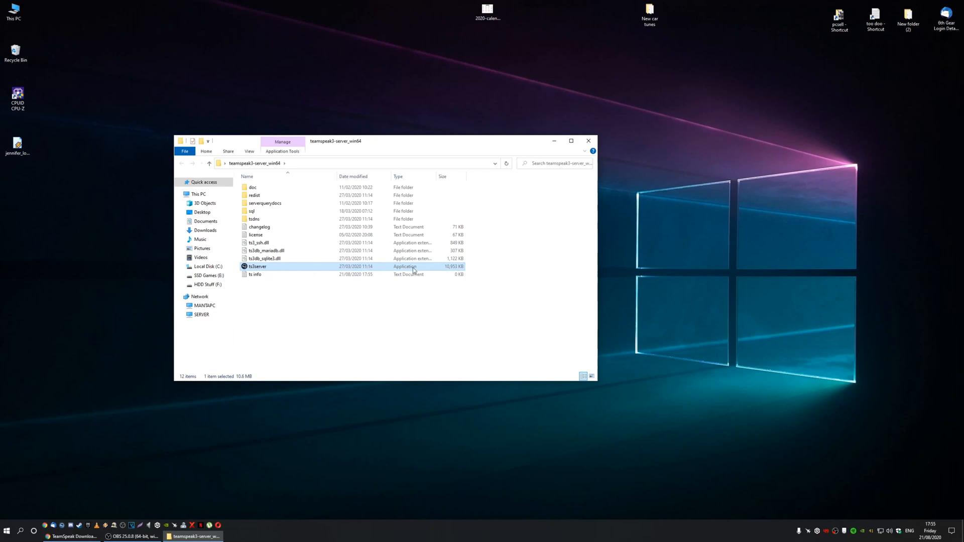
double_click(296, 269)
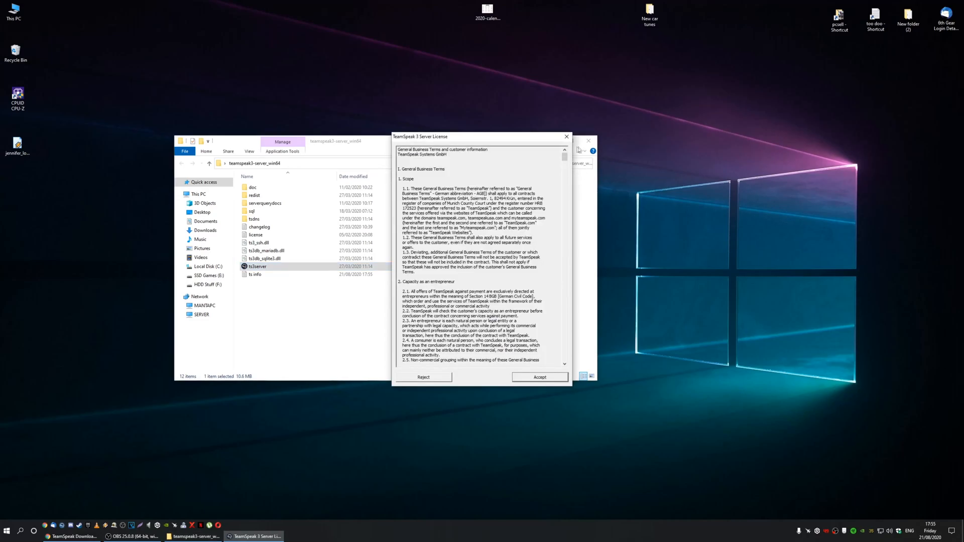
drag(502, 140, 721, 138)
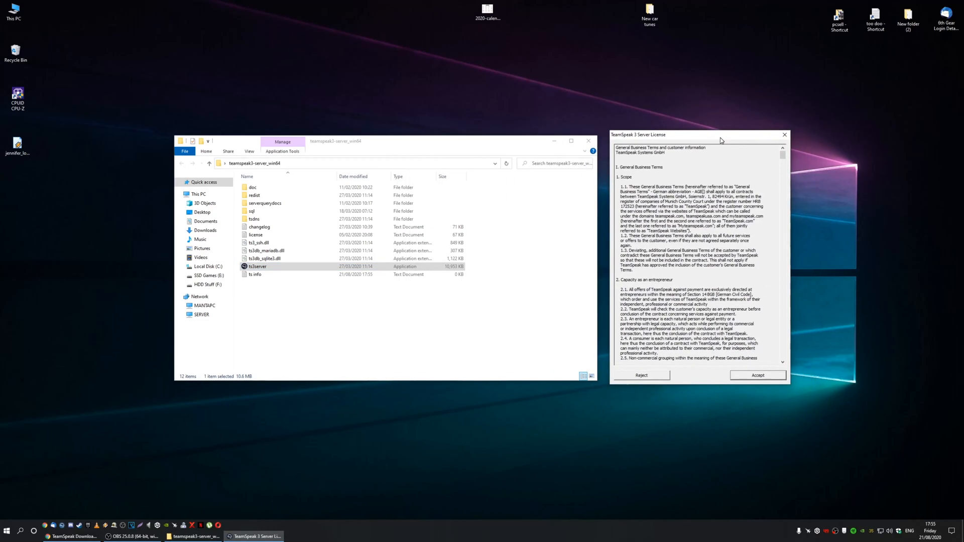
click(763, 377)
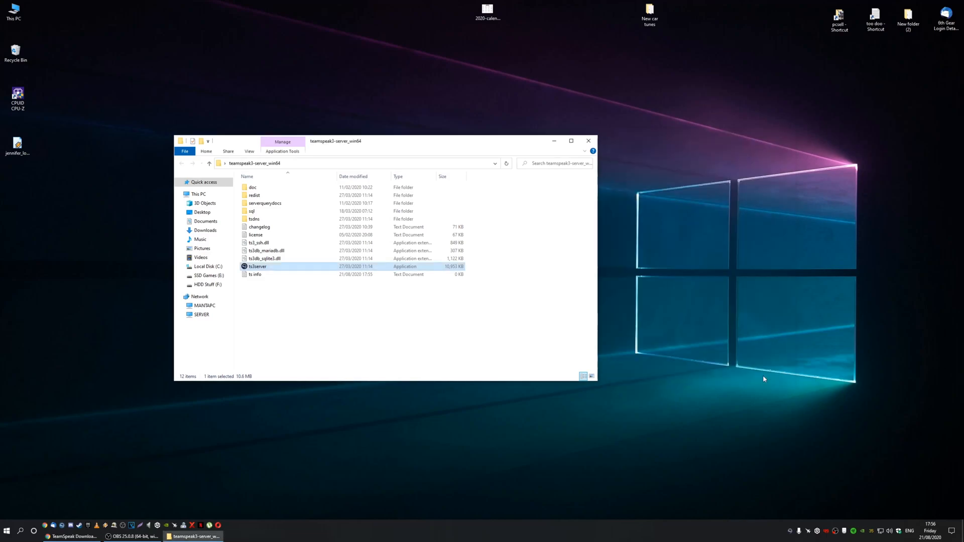
click(587, 141)
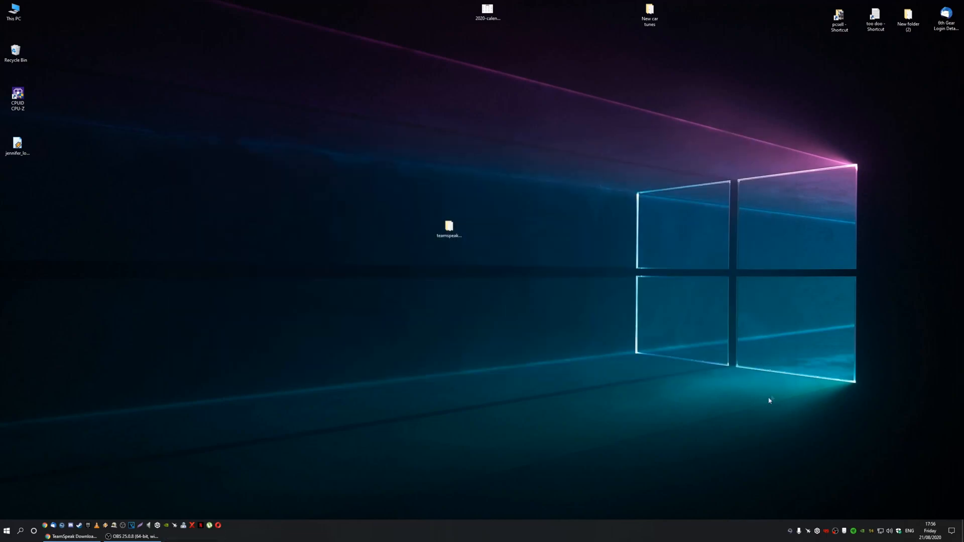
Open the ts info file from the server folder and arrange the server credentials window clear of it.
drag(462, 194, 728, 184)
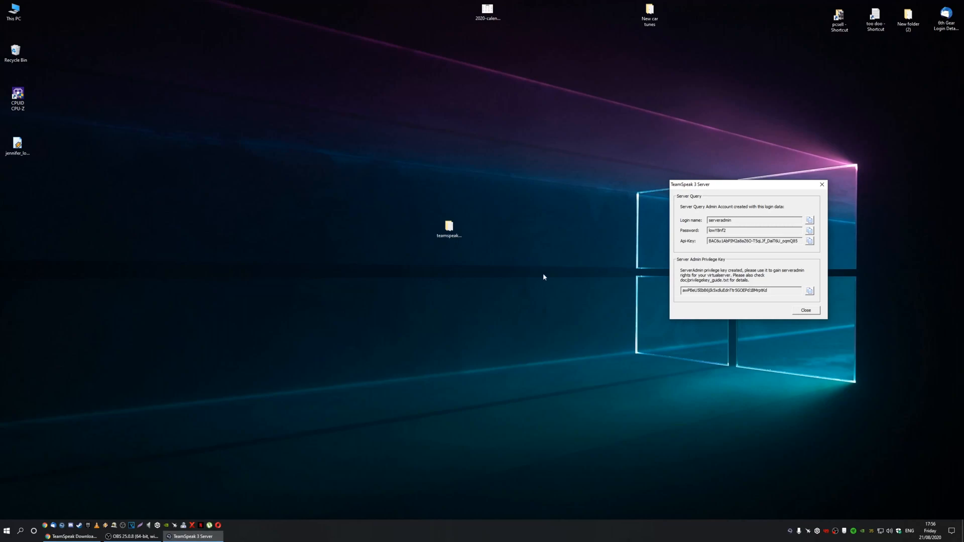
drag(763, 183, 663, 188)
double_click(449, 228)
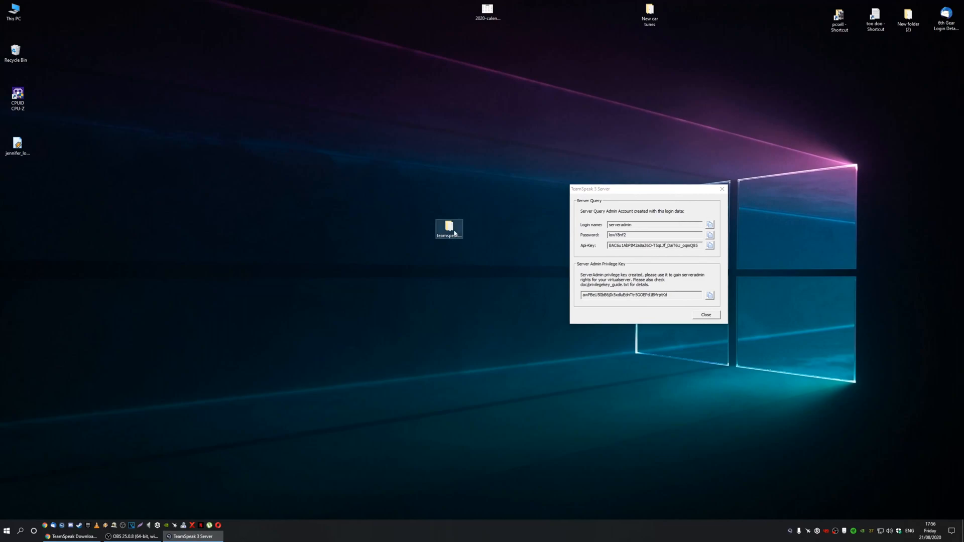
double_click(255, 290)
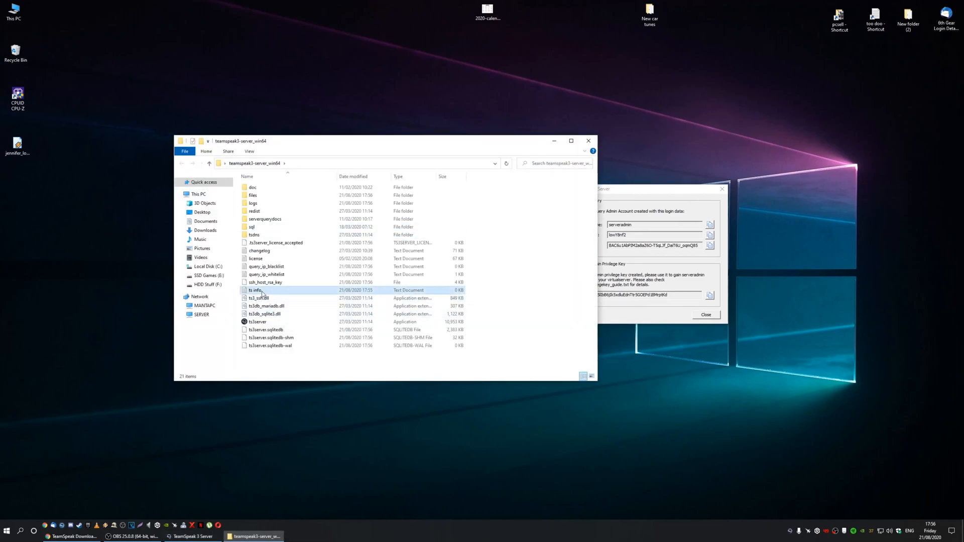
click(587, 141)
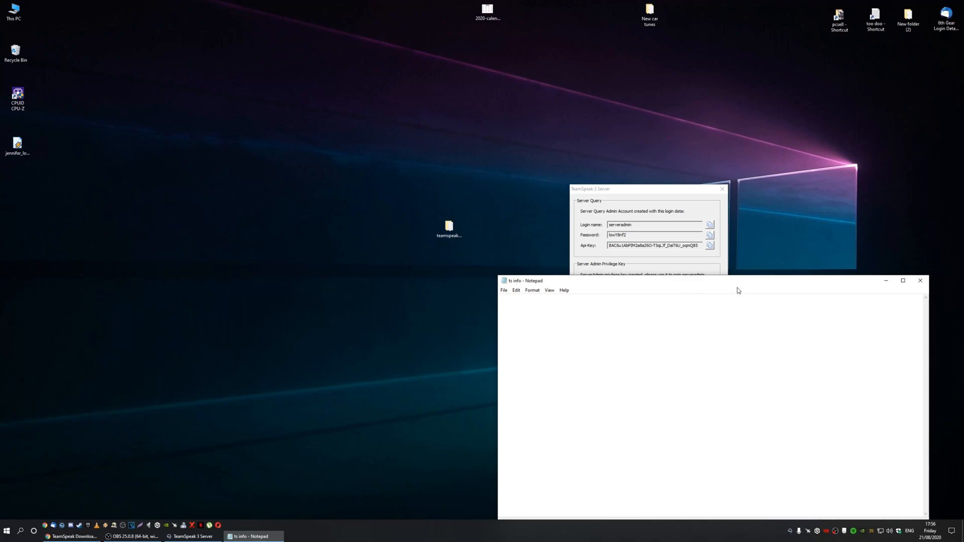
drag(645, 189, 549, 111)
Copy the server query login name and password into the ts info file on separate lines.
click(613, 145)
right_click(544, 308)
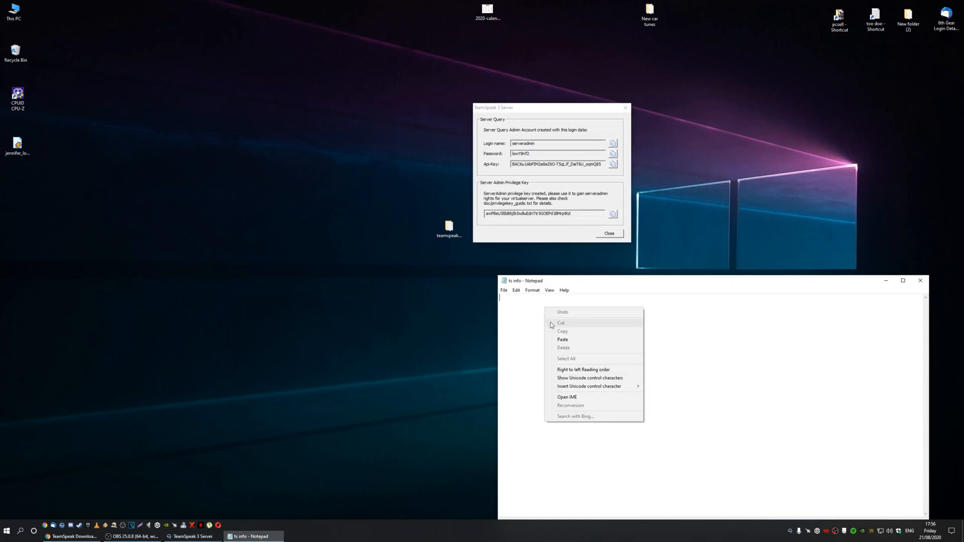
click(587, 341)
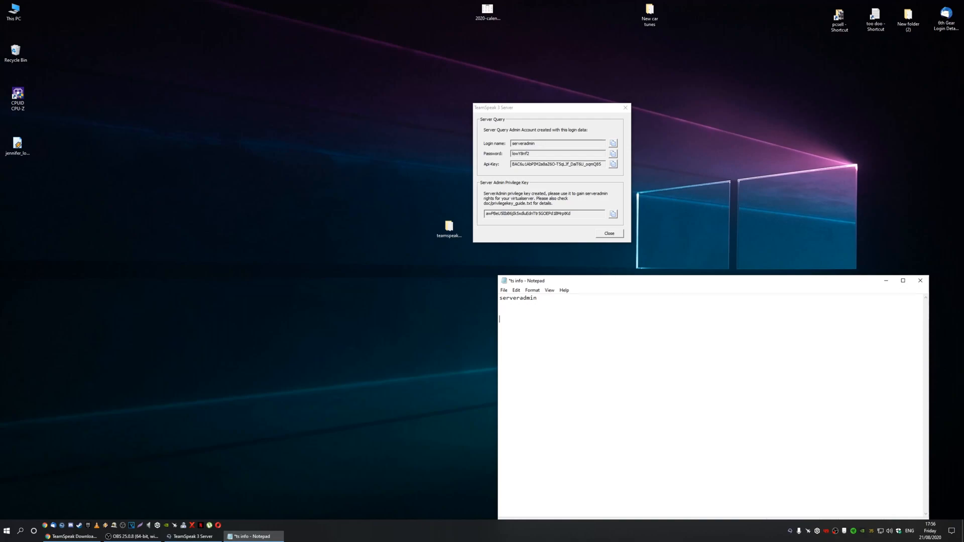
click(613, 153)
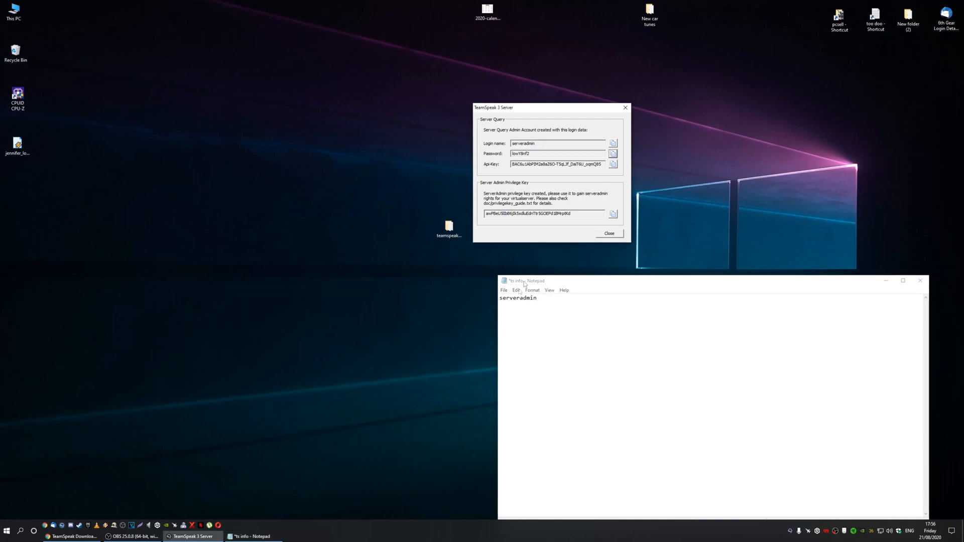
click(504, 319)
key(ctrl+v)
Copy the server query API key into the ts info file below the password.
click(613, 164)
click(504, 345)
double_click(531, 319)
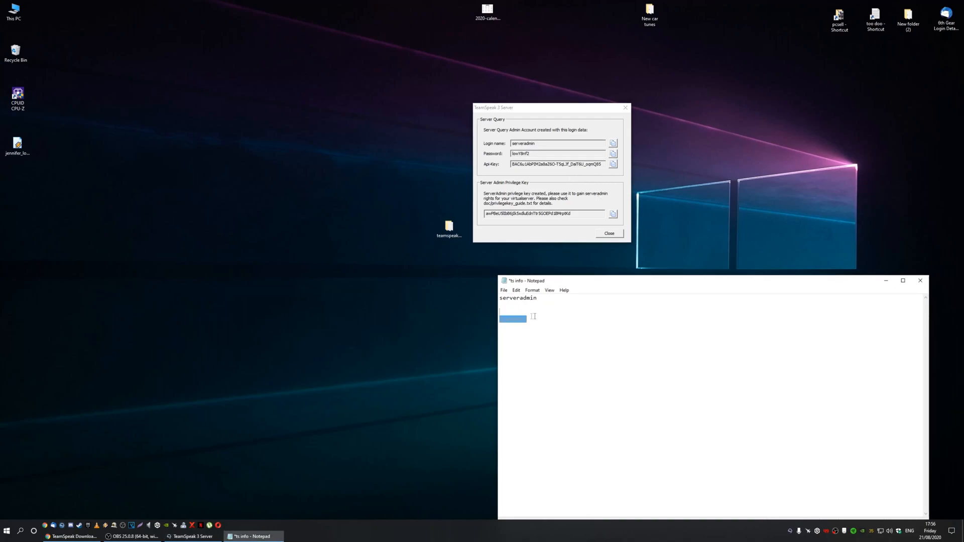
click(536, 315)
key(ctrl+v)
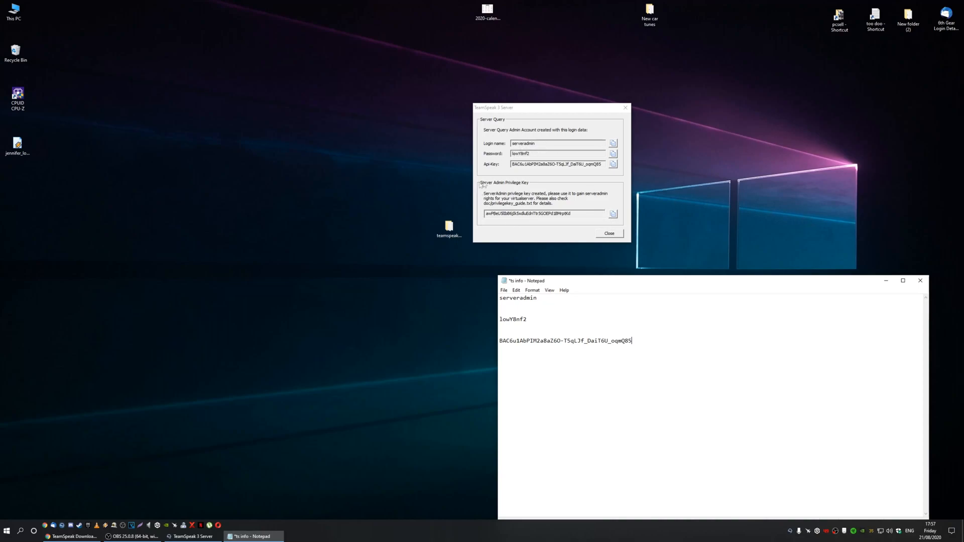
Copy the server admin privilege key into the ts info file, leaving a blank line below the API key.
click(614, 215)
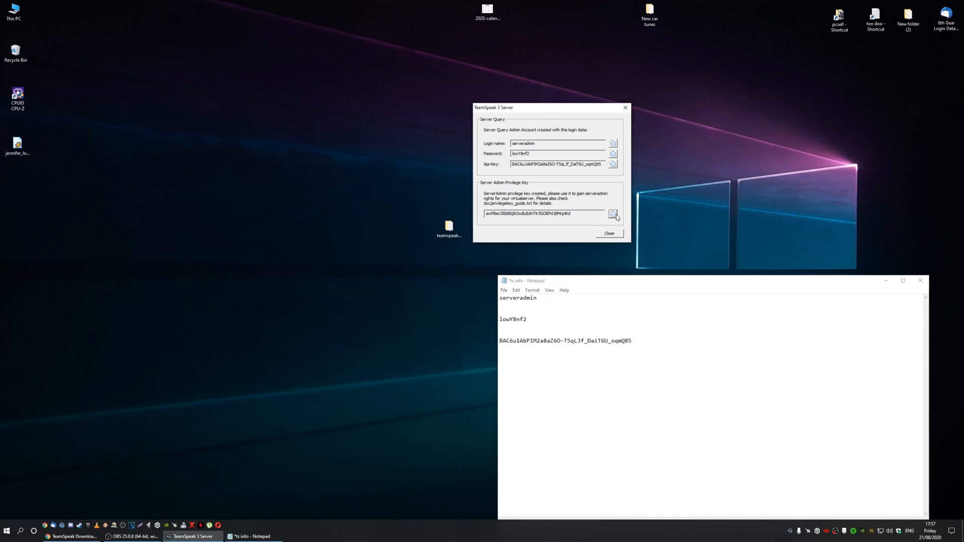
drag(665, 327, 669, 337)
click(669, 338)
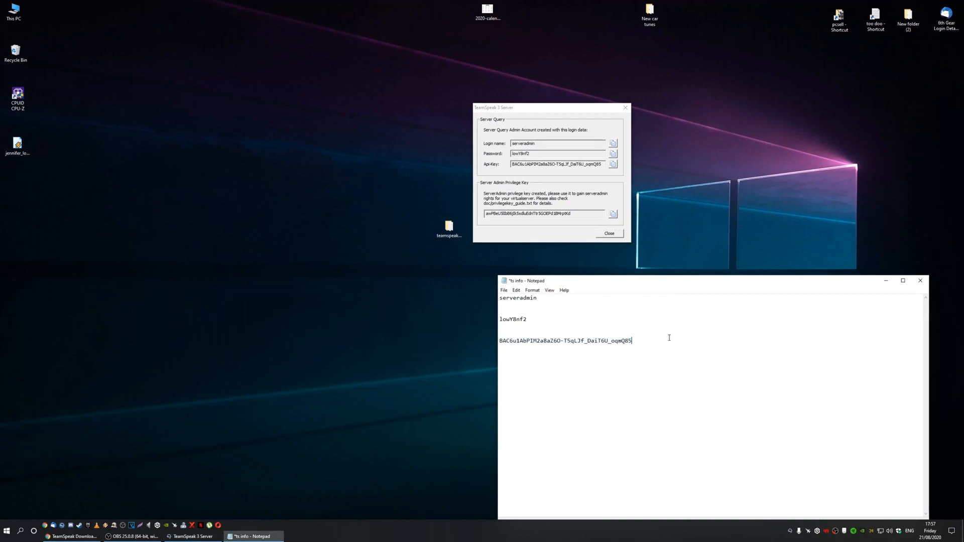
key(Return)
key(Return)
key(ctrl+v)
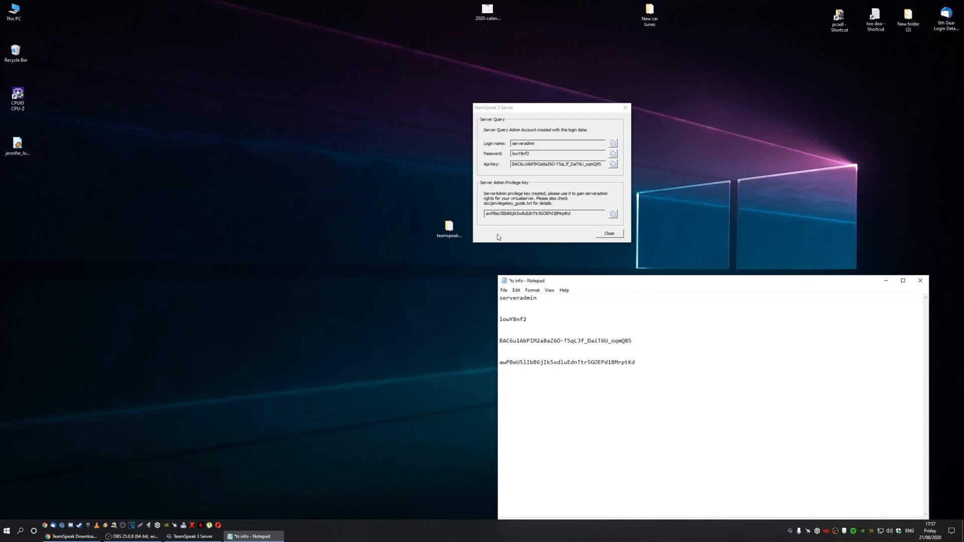
Copy the server admin privilege key to the clipboard again and save the ts info file.
click(613, 214)
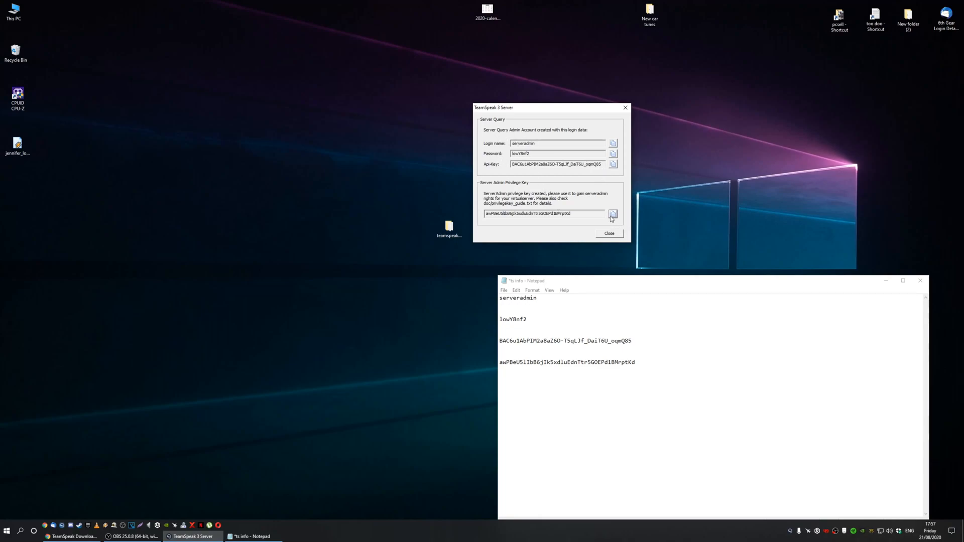
click(503, 290)
click(515, 324)
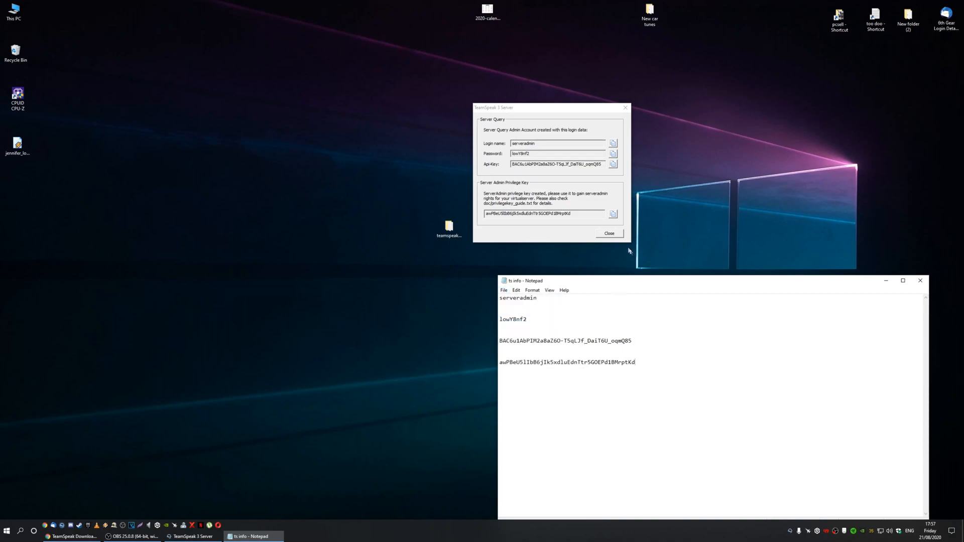
Start the TeamSpeak 3 client beside the credentials window and connect it to the server at 127.0.0.1.
drag(536, 109, 703, 131)
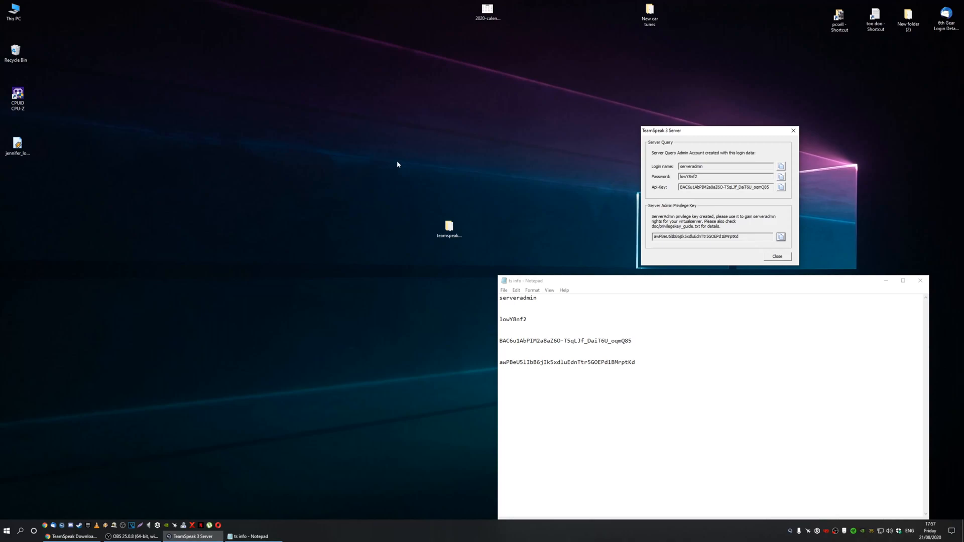
click(62, 525)
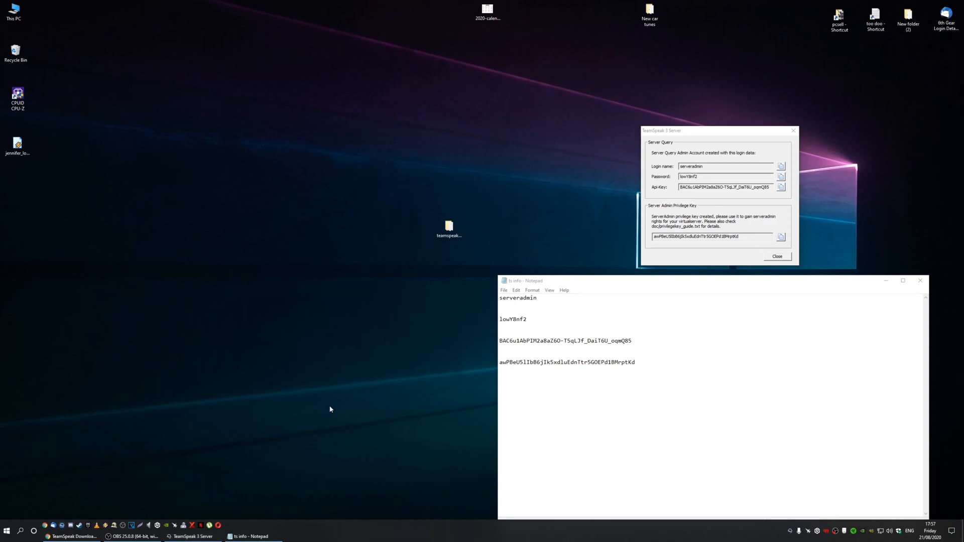
drag(662, 180, 283, 161)
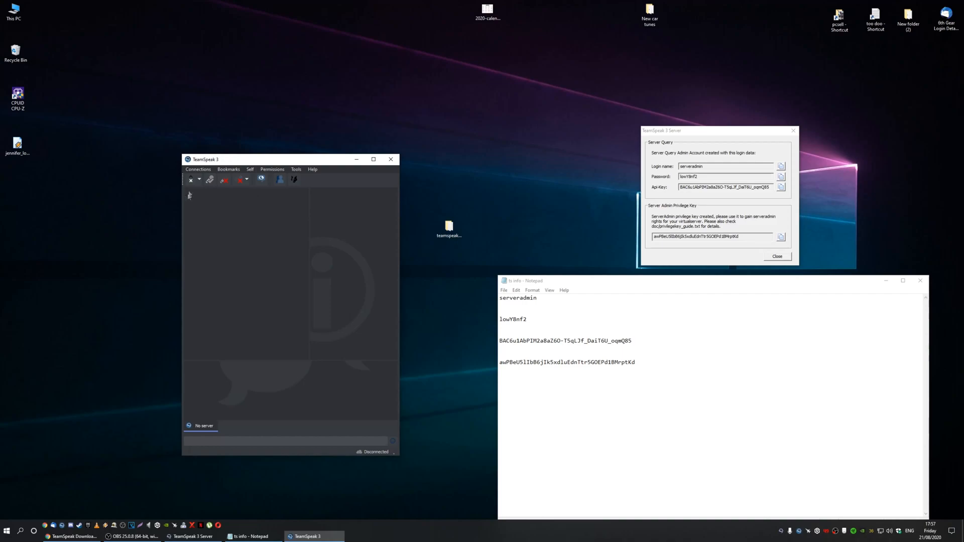
click(198, 169)
click(204, 181)
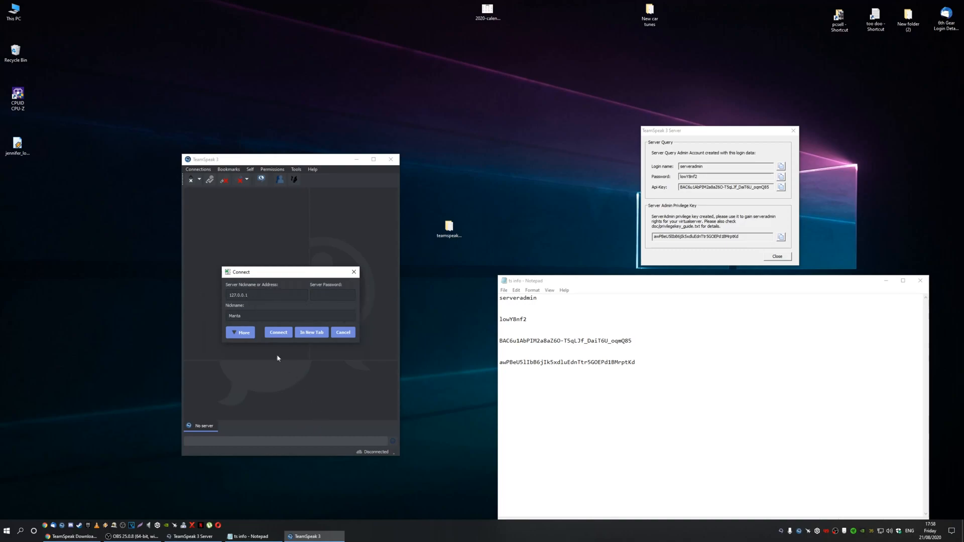
click(278, 333)
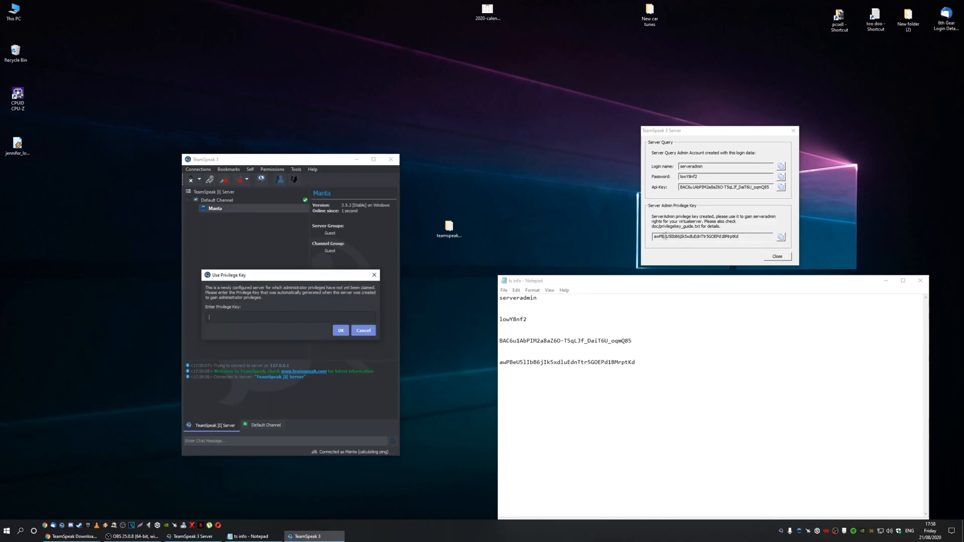
Copy the server admin privilege key and submit it in the client's privilege key prompt to gain server admin rights.
click(780, 238)
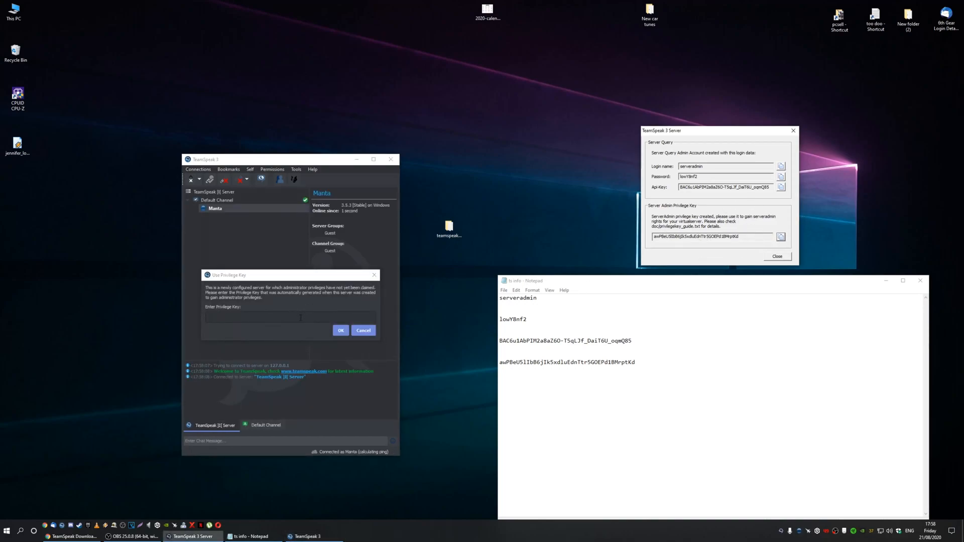
click(303, 305)
key(ctrl+v)
click(342, 331)
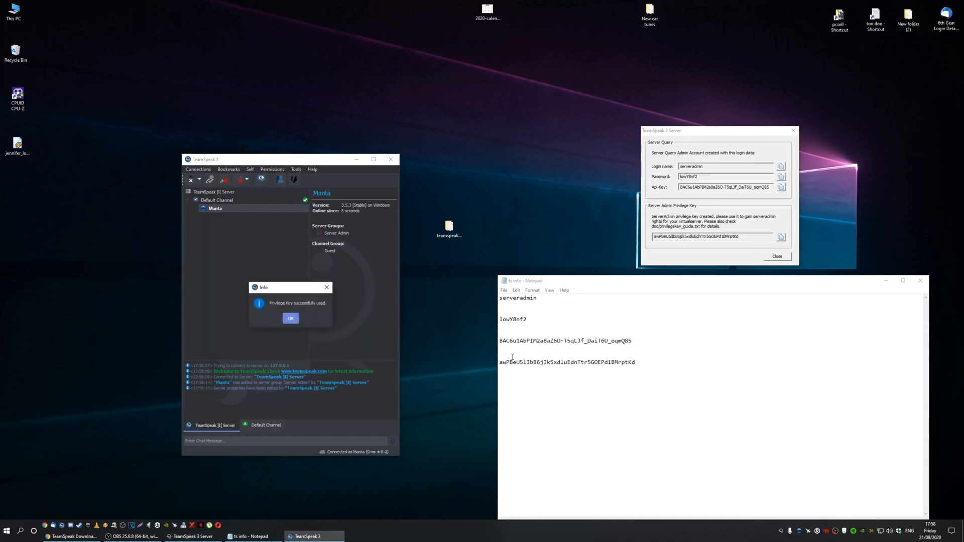
click(294, 318)
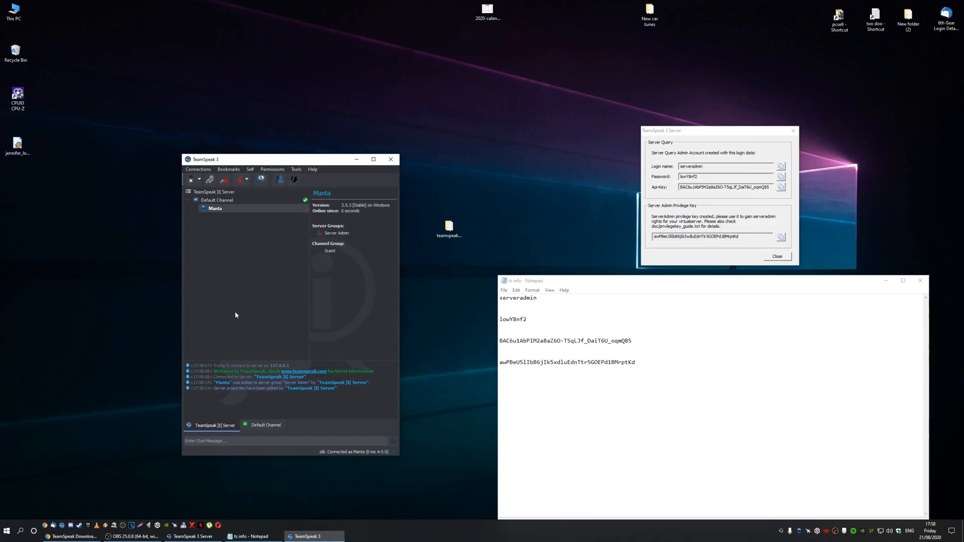
Rename the virtual server to manta in its server settings and apply the change.
right_click(220, 192)
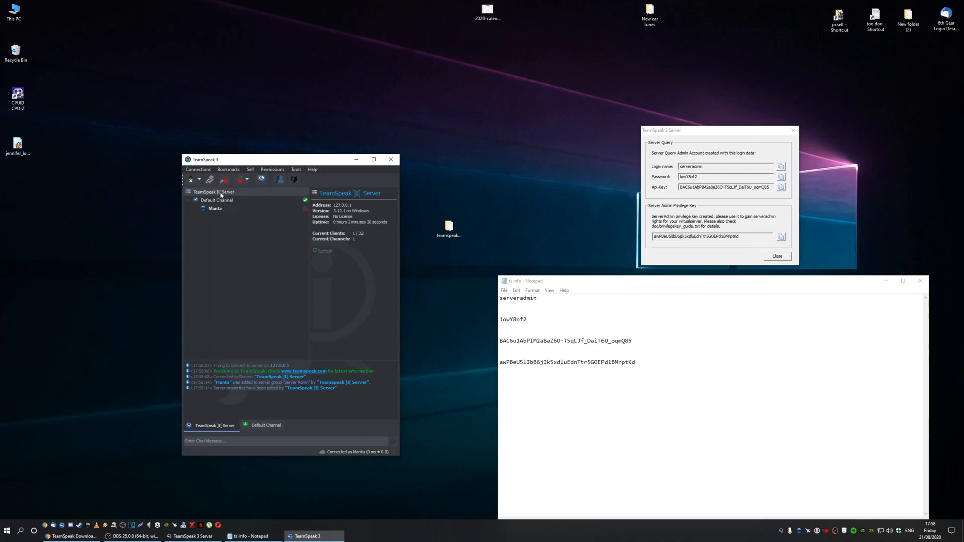
click(246, 214)
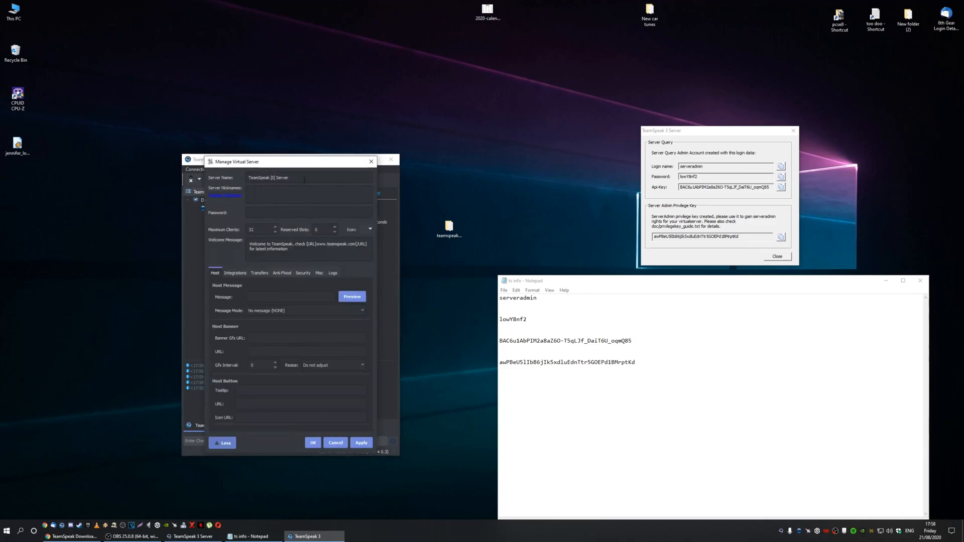
drag(297, 177, 248, 177)
text(manta)
click(313, 442)
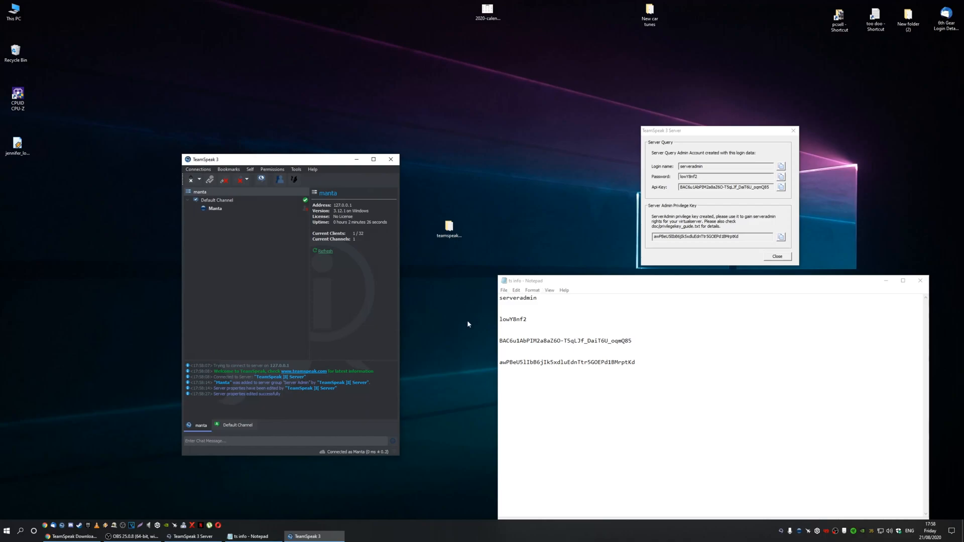
Save the ts info file, then close it and the server credentials window.
click(503, 291)
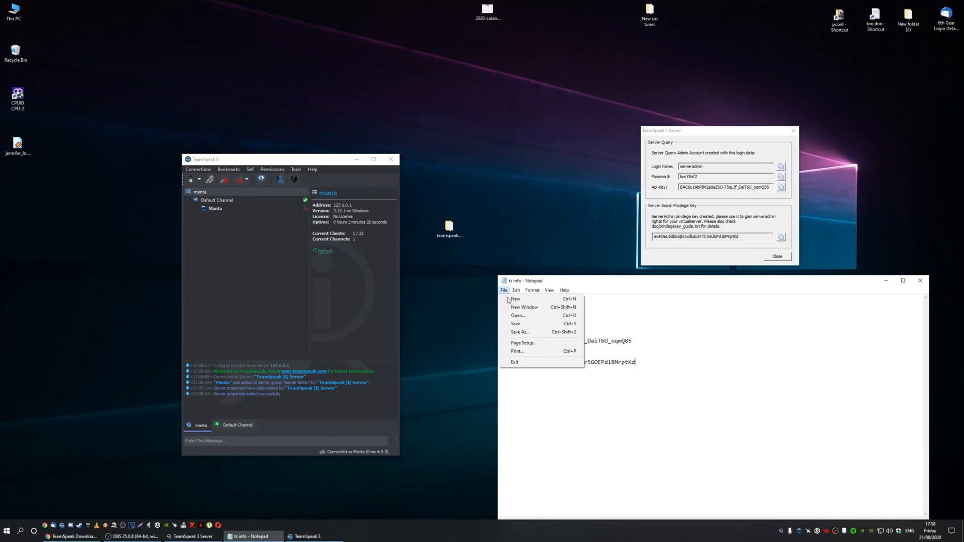
click(516, 324)
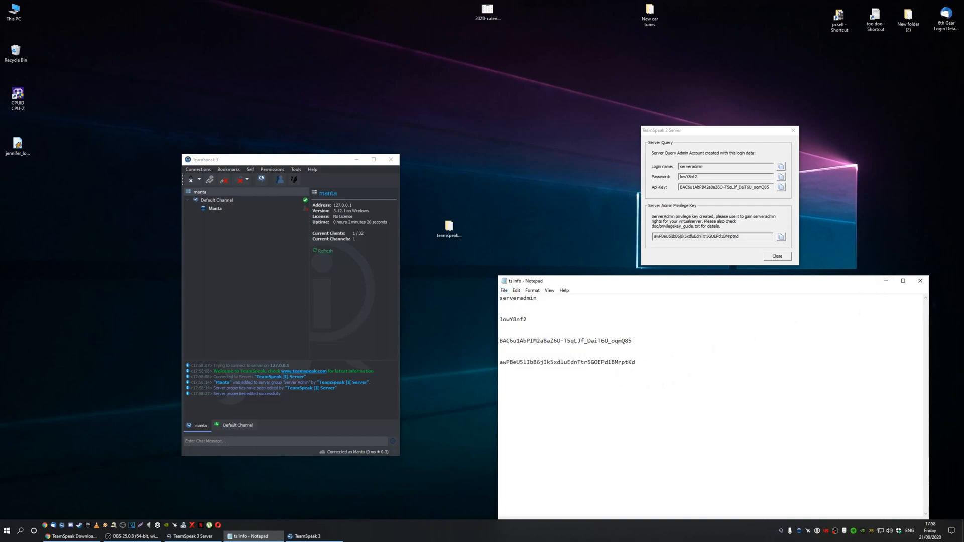
click(920, 280)
click(777, 256)
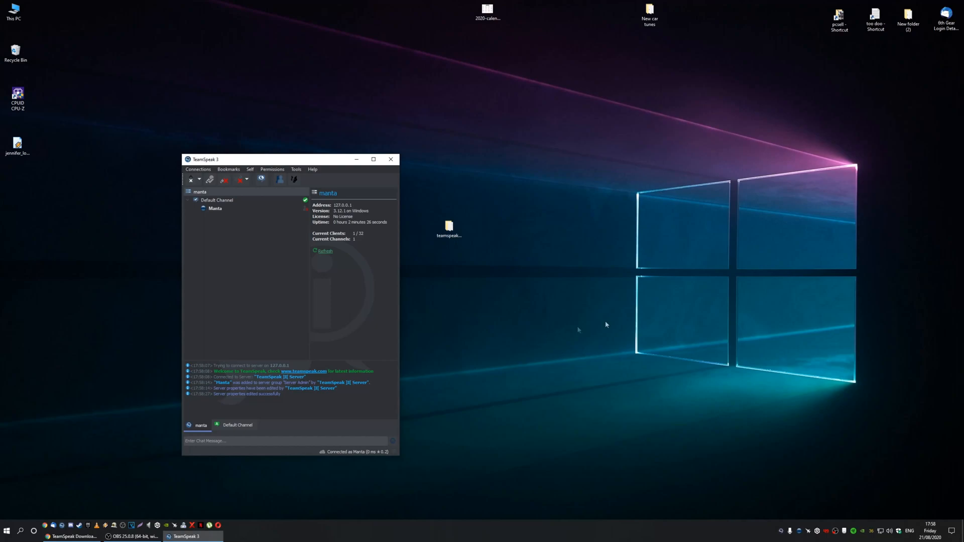
Open the Windows network adapter list, close Settings, and place the list beside the TeamSpeak client with Ethernet selected.
right_click(881, 533)
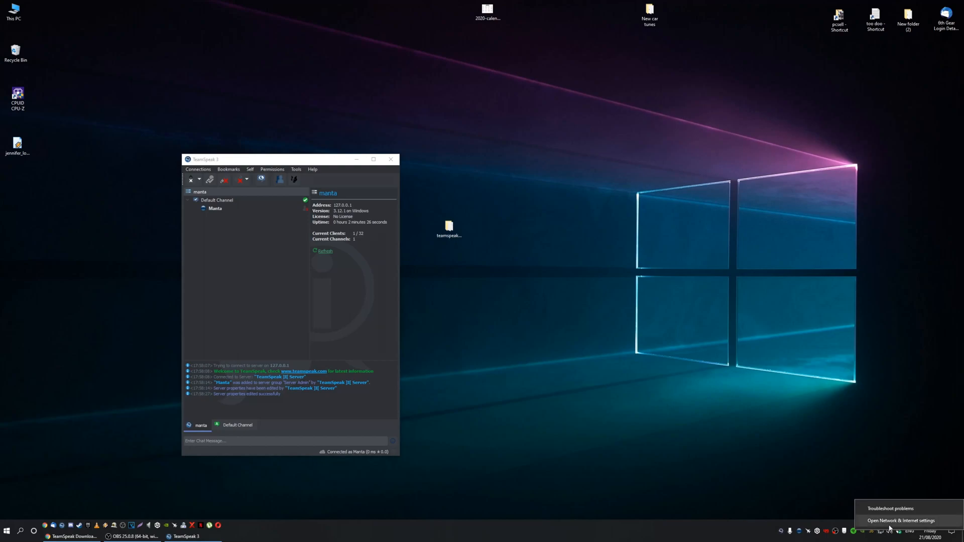
click(893, 522)
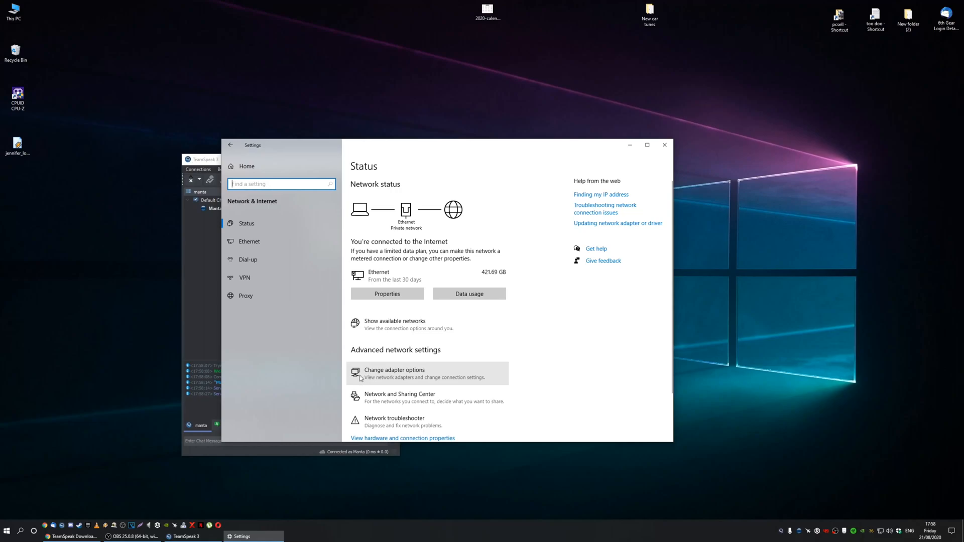
click(424, 376)
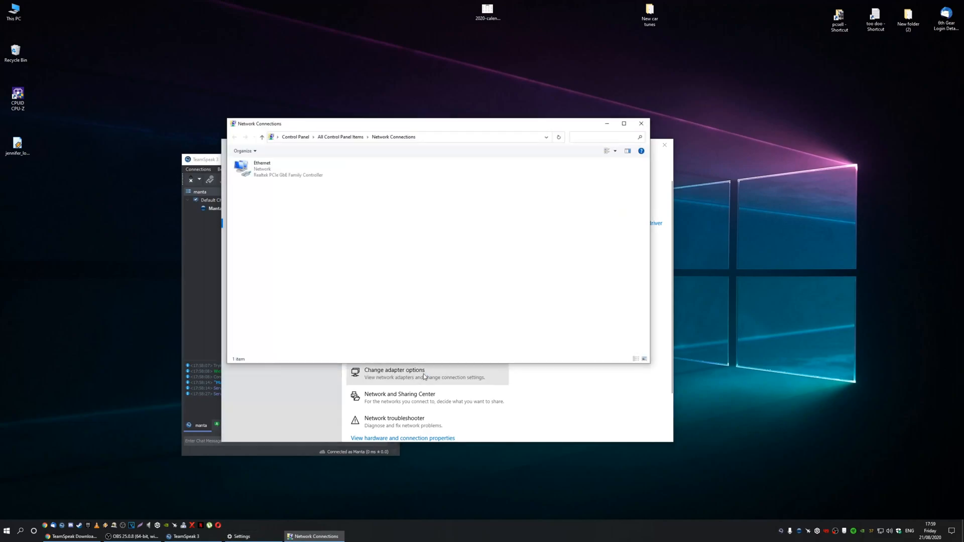
click(668, 147)
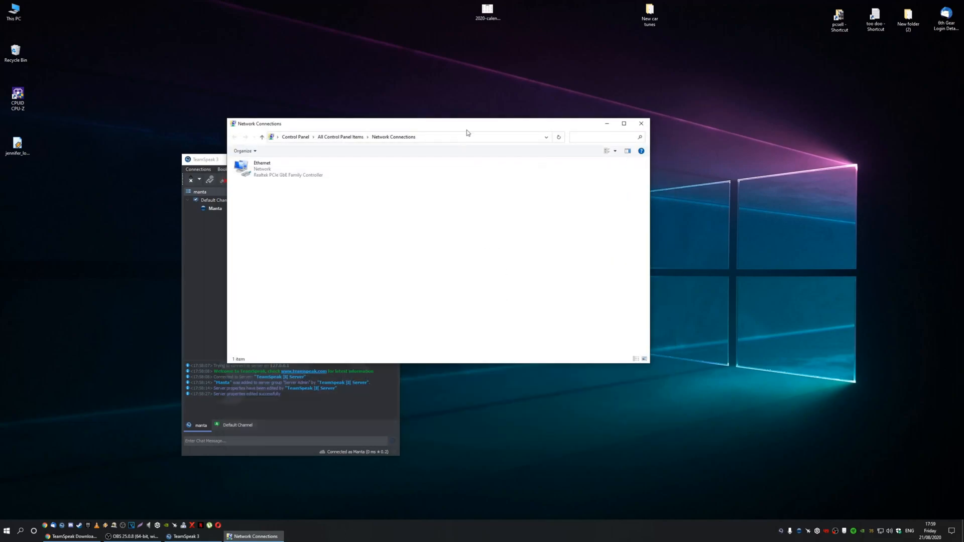
drag(467, 132, 640, 159)
click(441, 201)
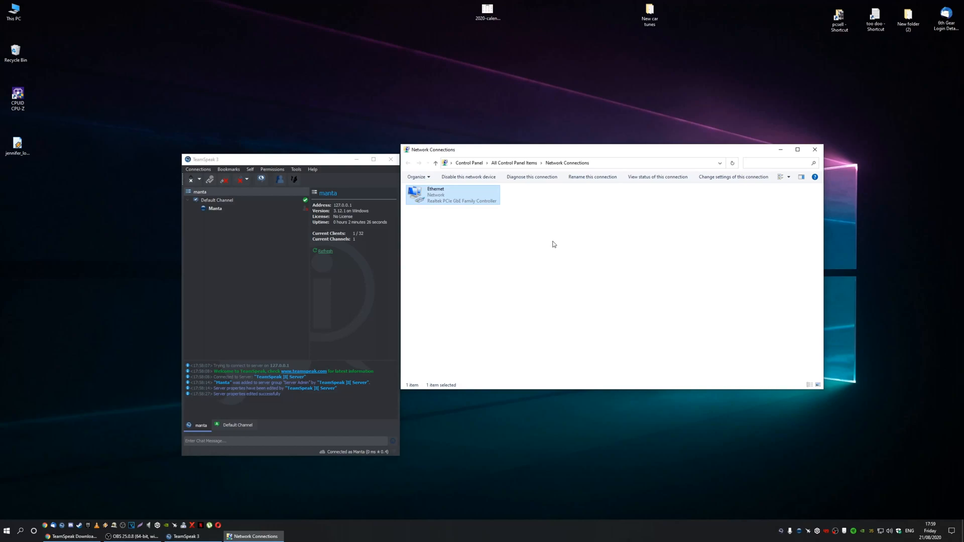
Look up the computer's IPv4 address in the Ethernet connection details, then close the network windows.
right_click(441, 194)
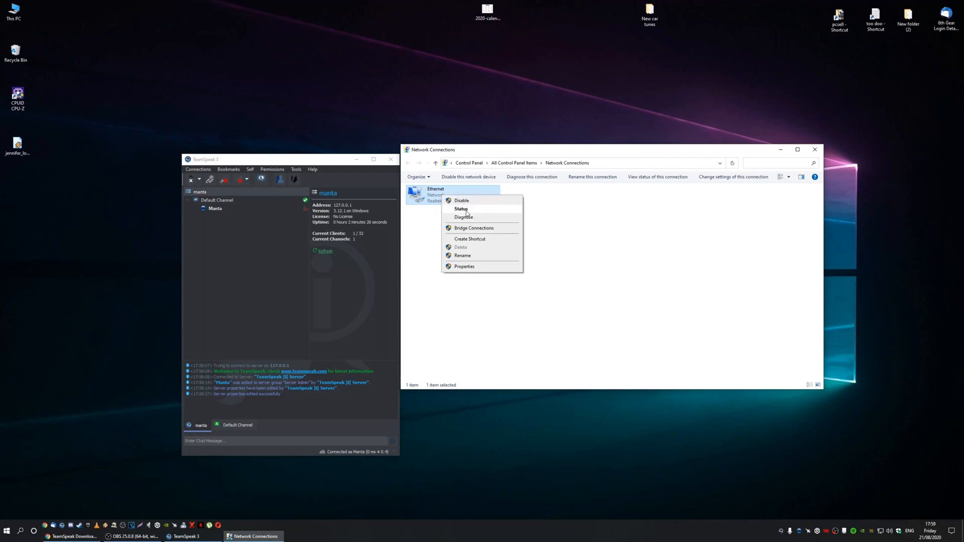
click(467, 209)
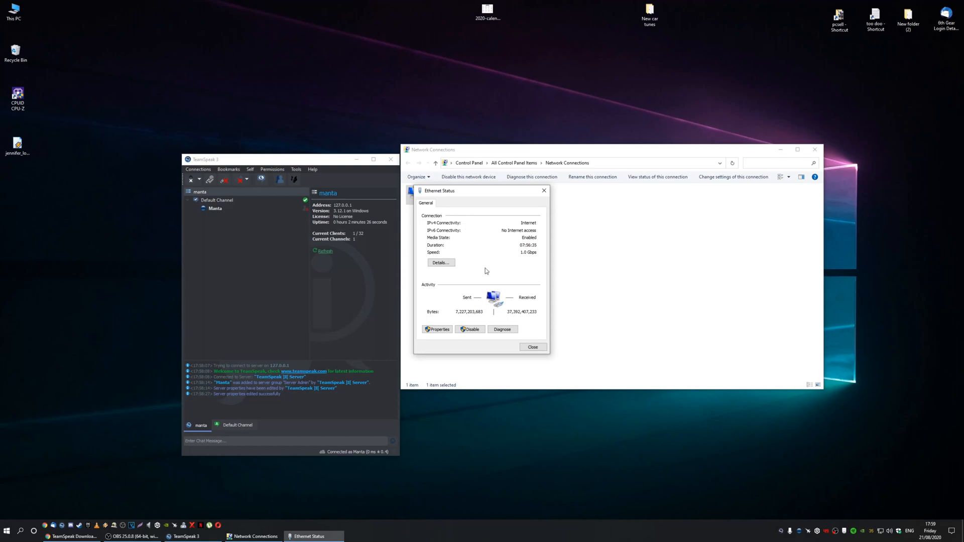
click(441, 263)
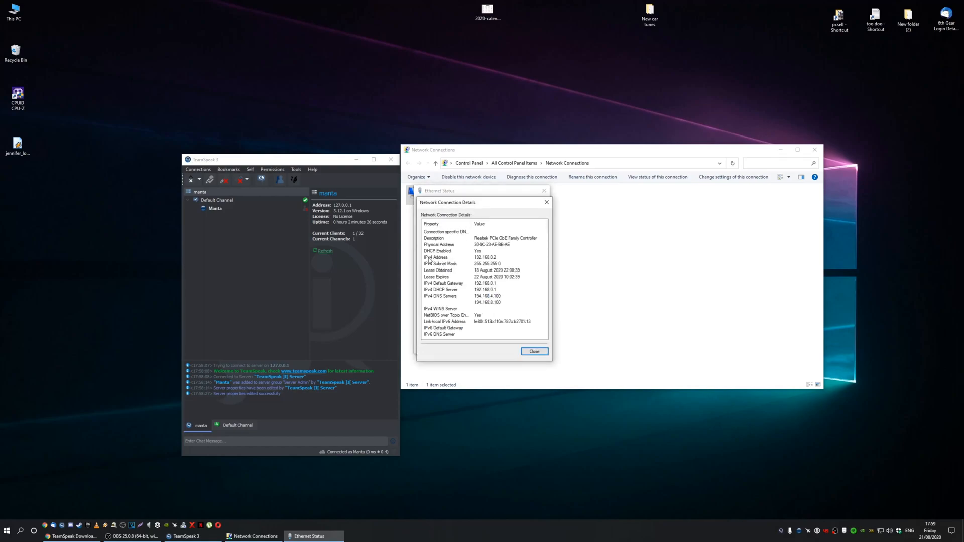
click(498, 257)
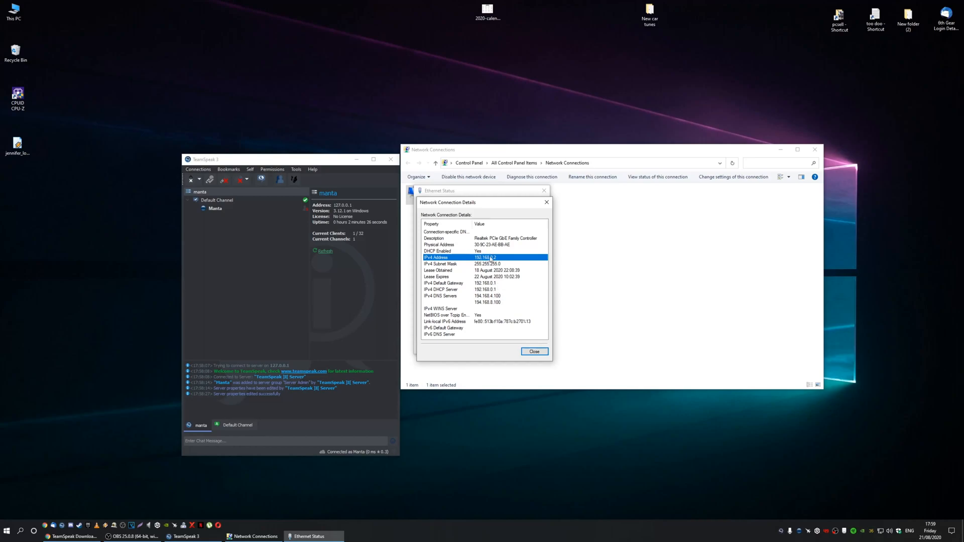
click(539, 354)
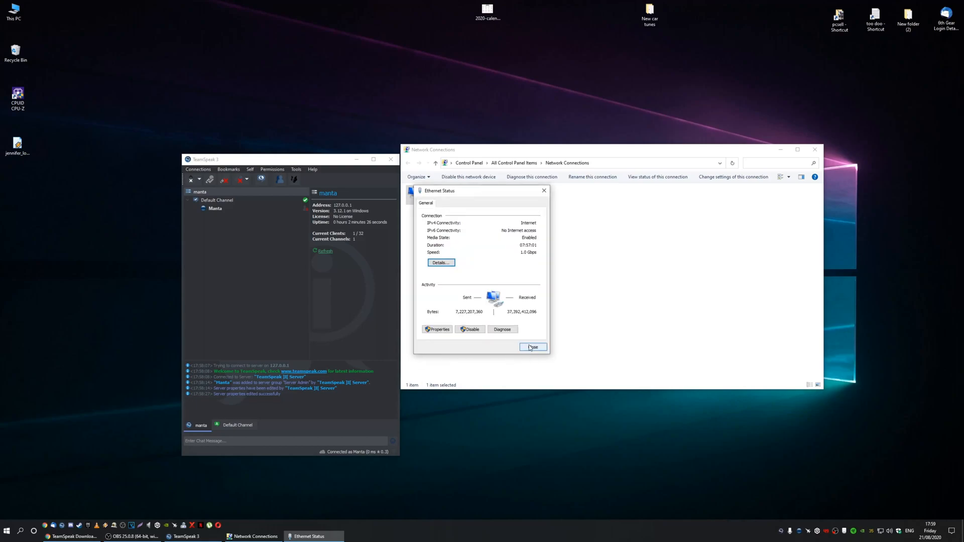
click(533, 348)
click(815, 149)
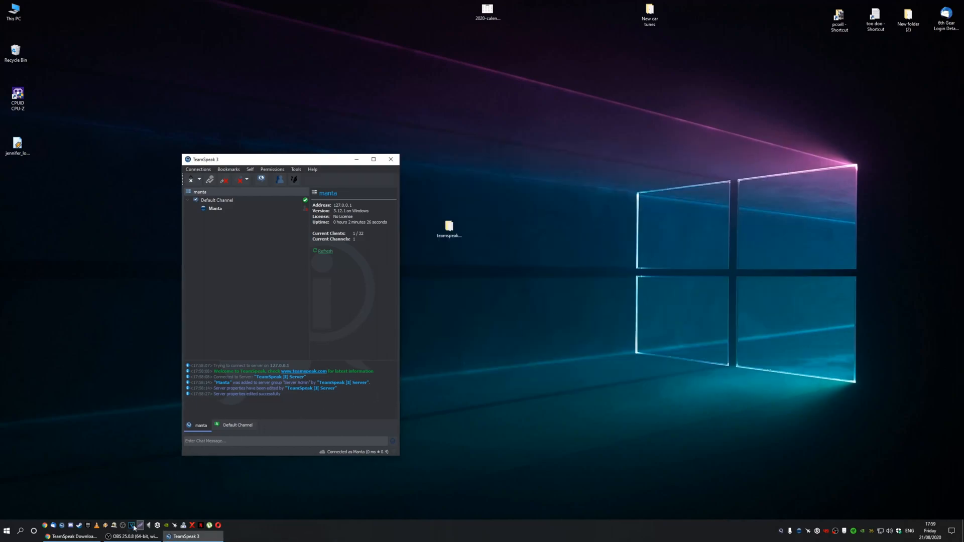
Switch to Chrome and review the router's port forwarding rule for the TeamSpeak server.
click(68, 537)
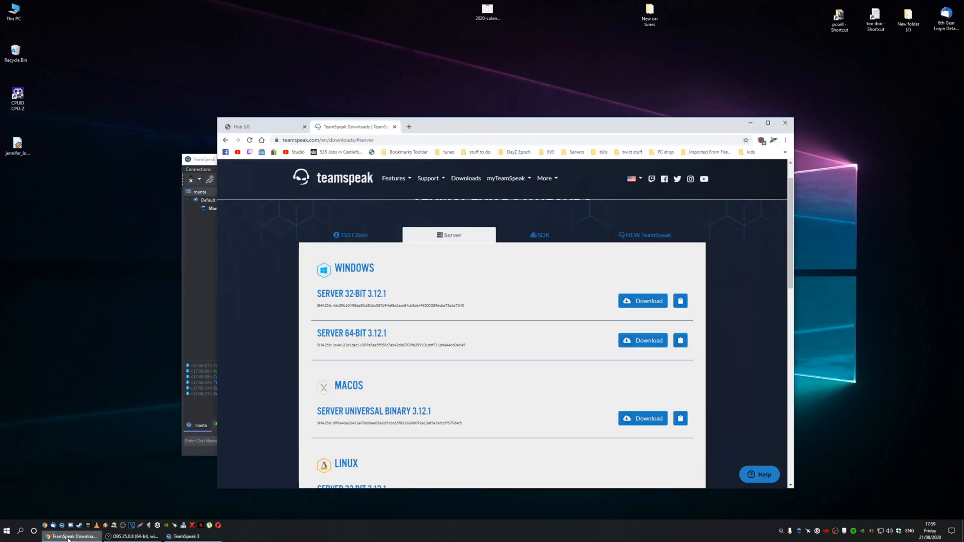
click(265, 126)
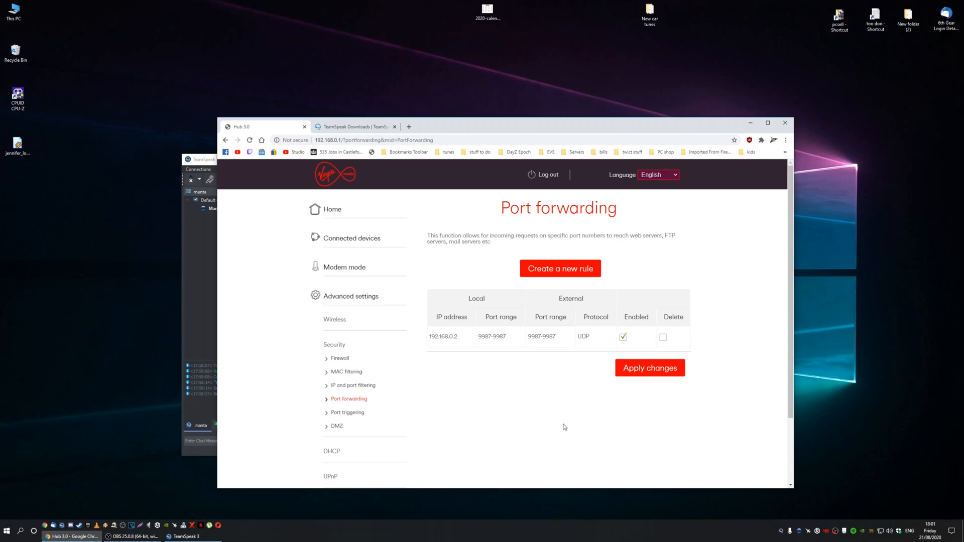
Search Google for "whats my ipaddres" in a new browser tab.
click(408, 127)
click(494, 279)
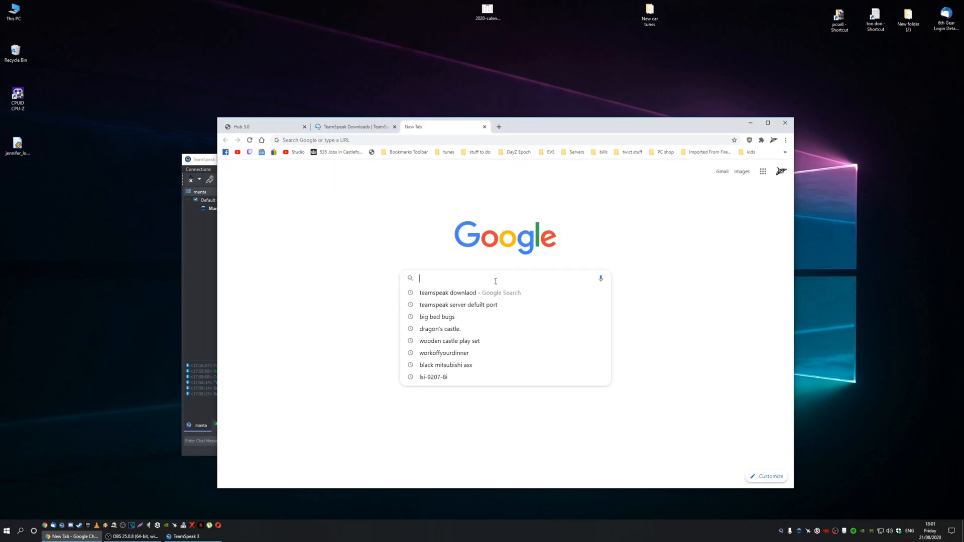
text(wh)
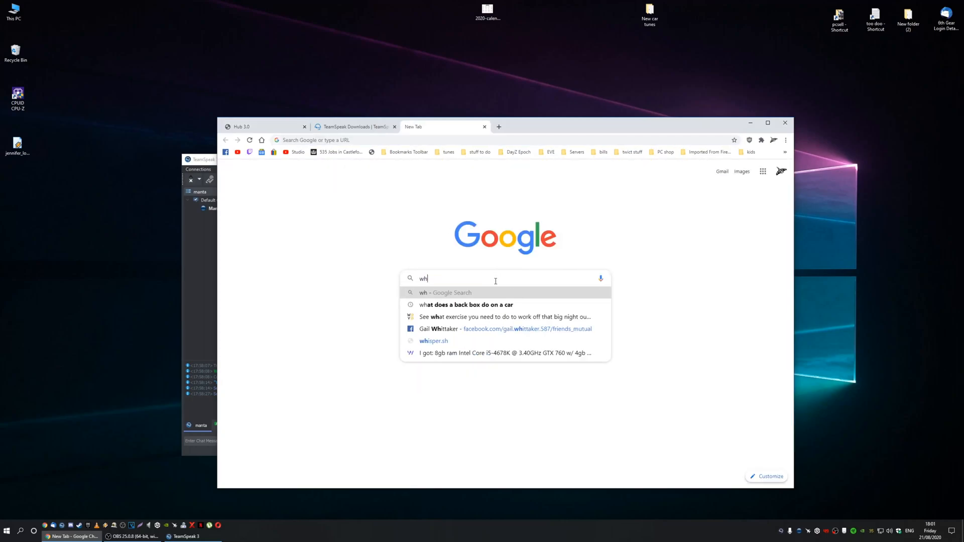
text(ats my ip)
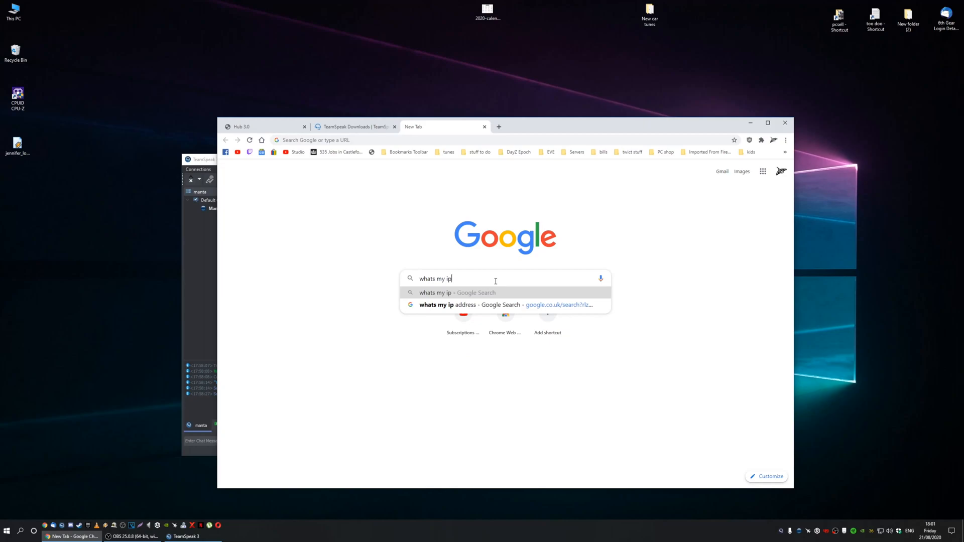
text(addres)
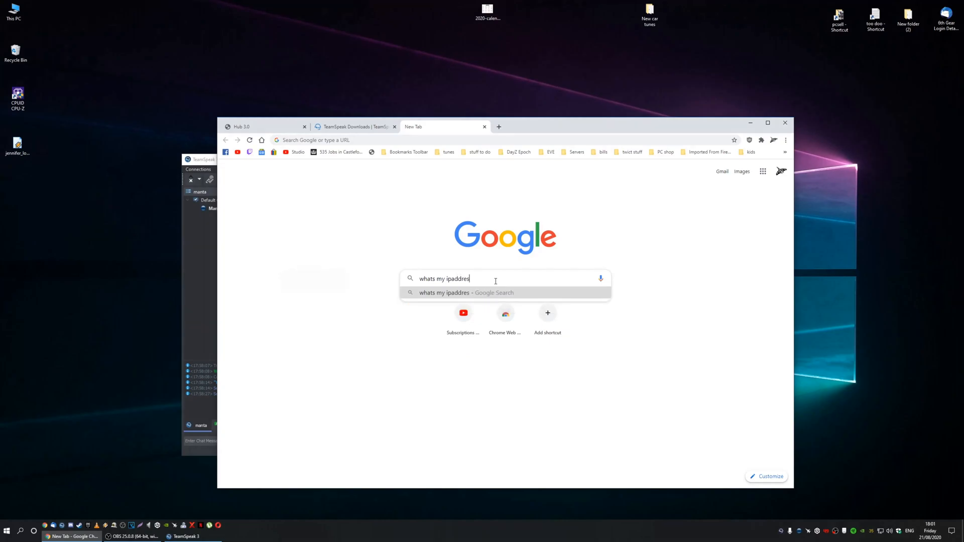
text(])
key(BackSpace)
key(Return)
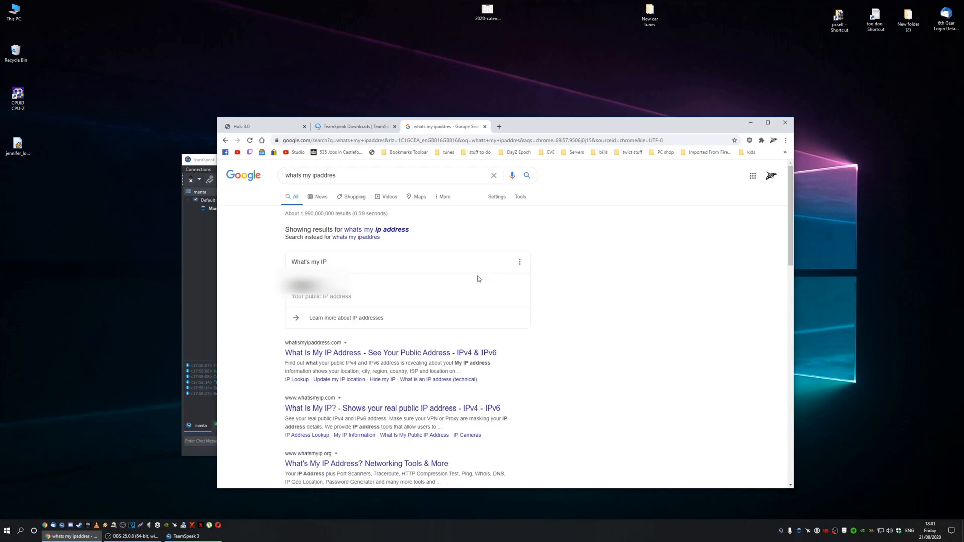
Copy the public IP address from the search result, close the search tab and minimize the browser.
drag(341, 285, 287, 285)
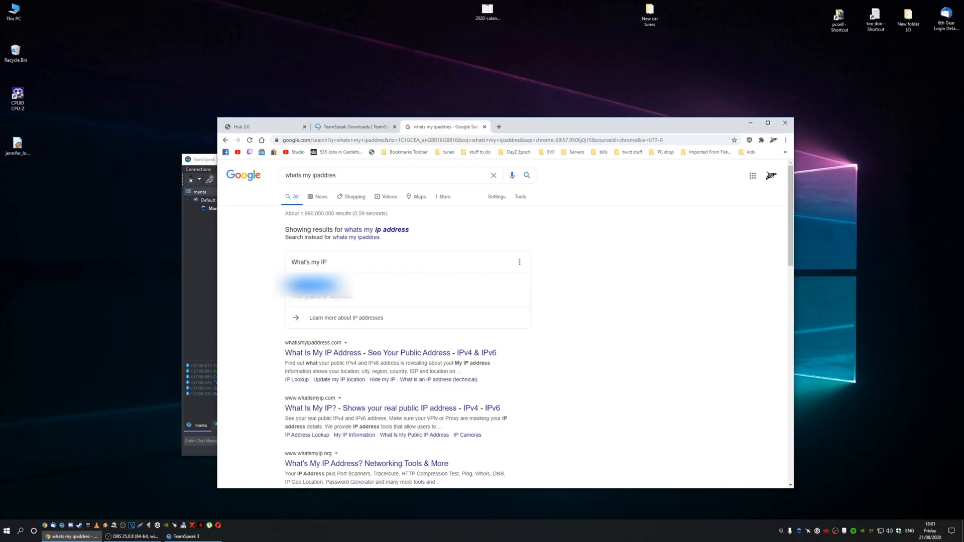
right_click(310, 282)
click(329, 288)
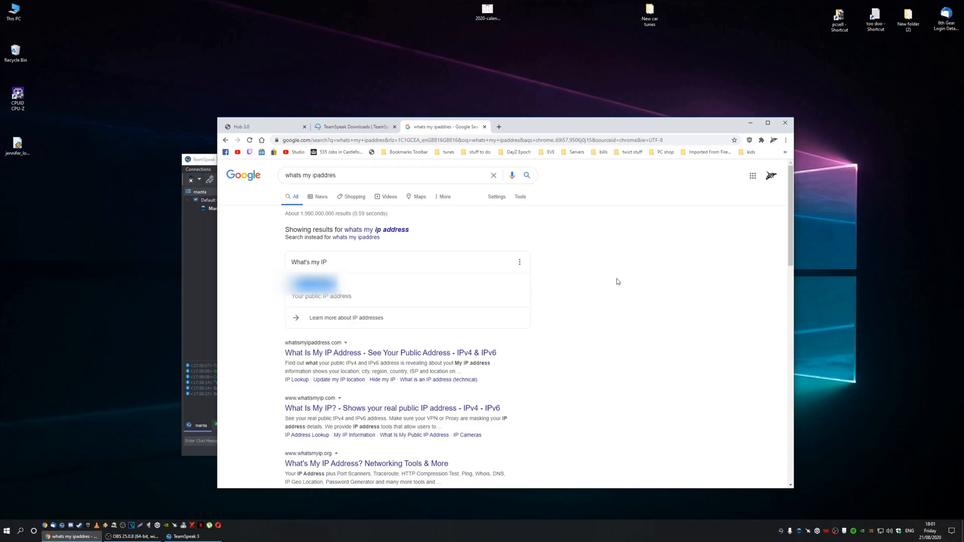
click(485, 127)
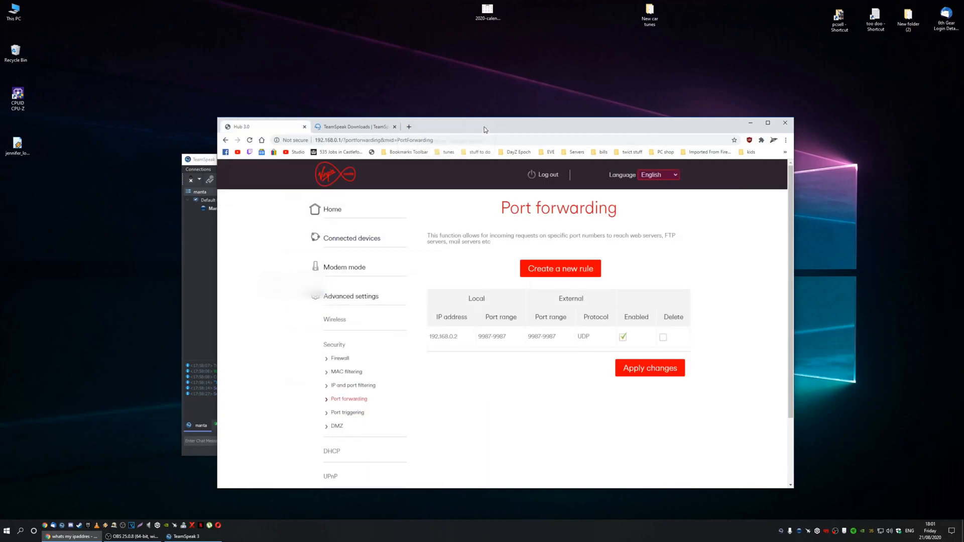
click(752, 127)
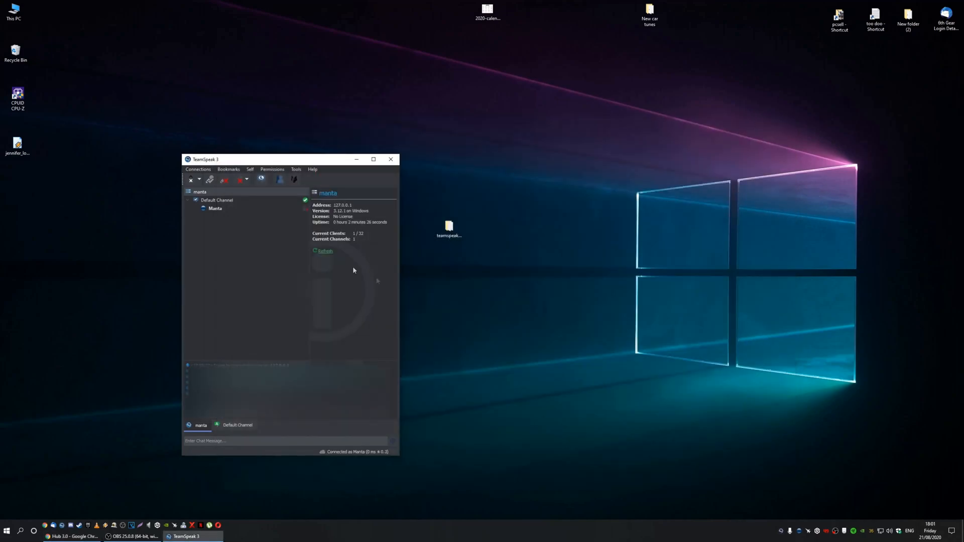
click(198, 170)
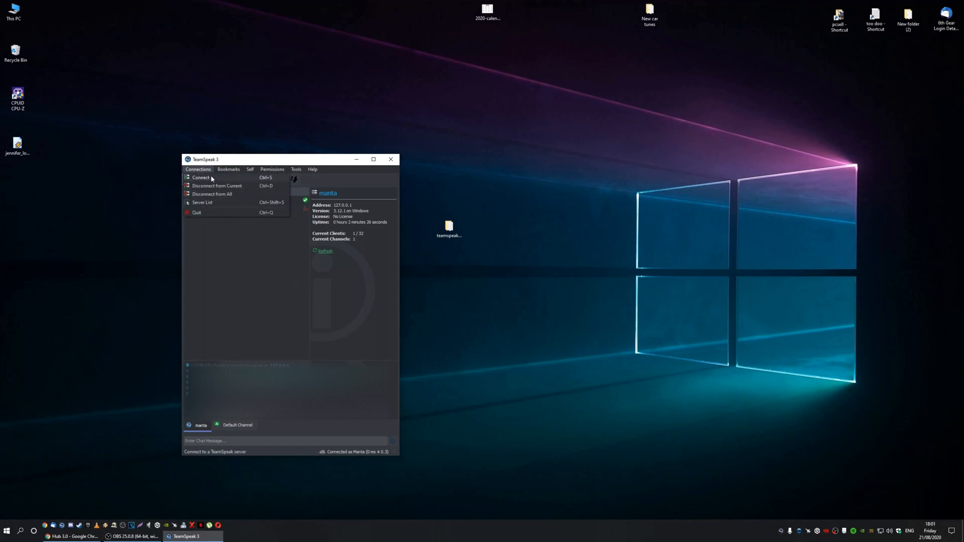
click(201, 178)
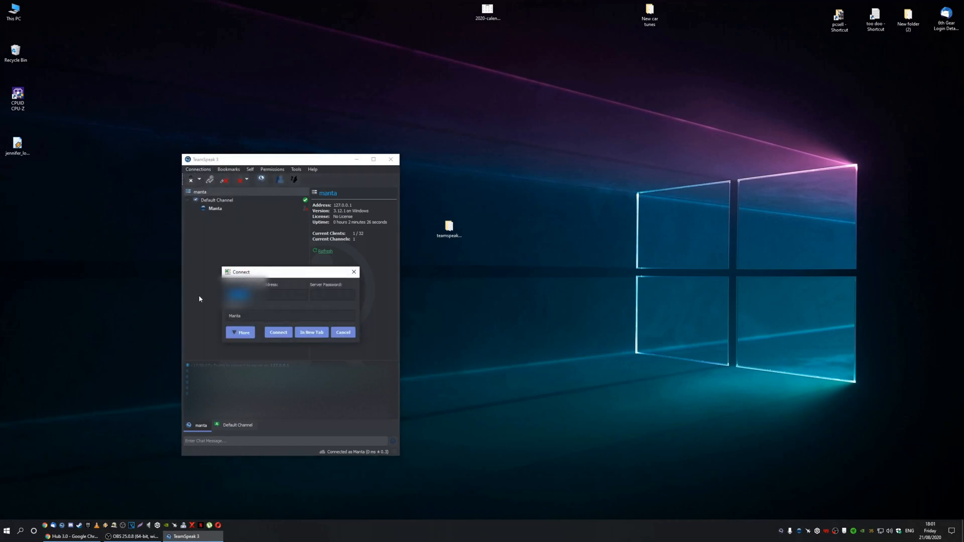
click(344, 332)
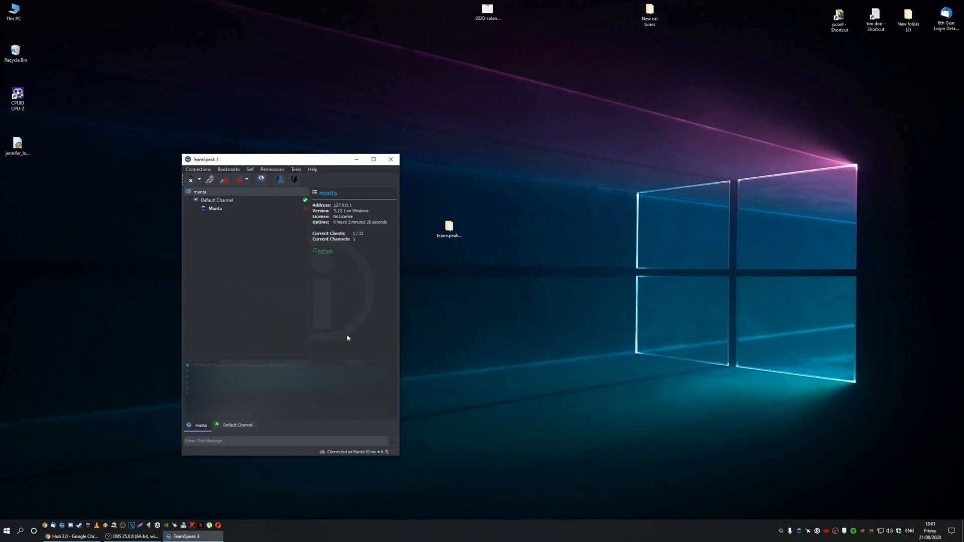
Disconnect the TeamSpeak client from all servers and connect again using the public IP address.
click(199, 169)
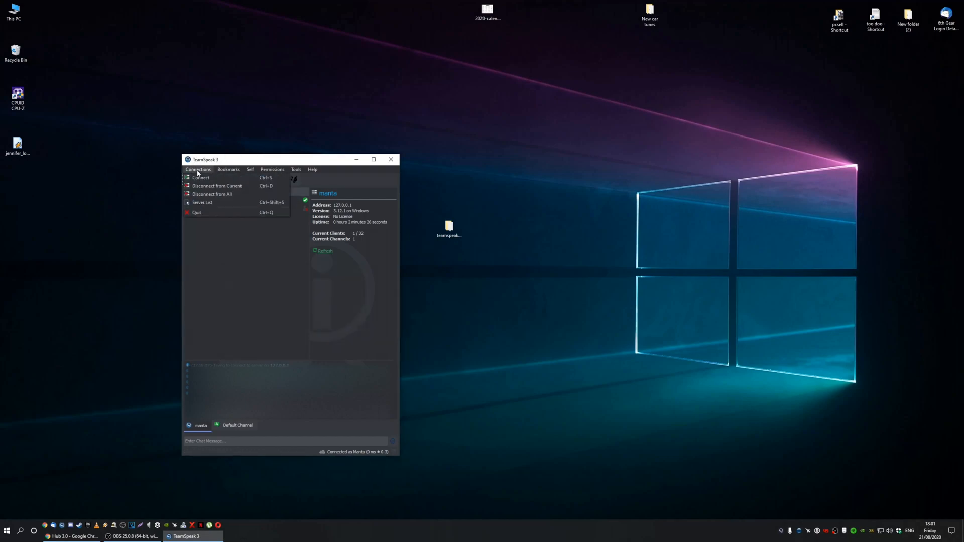
click(211, 194)
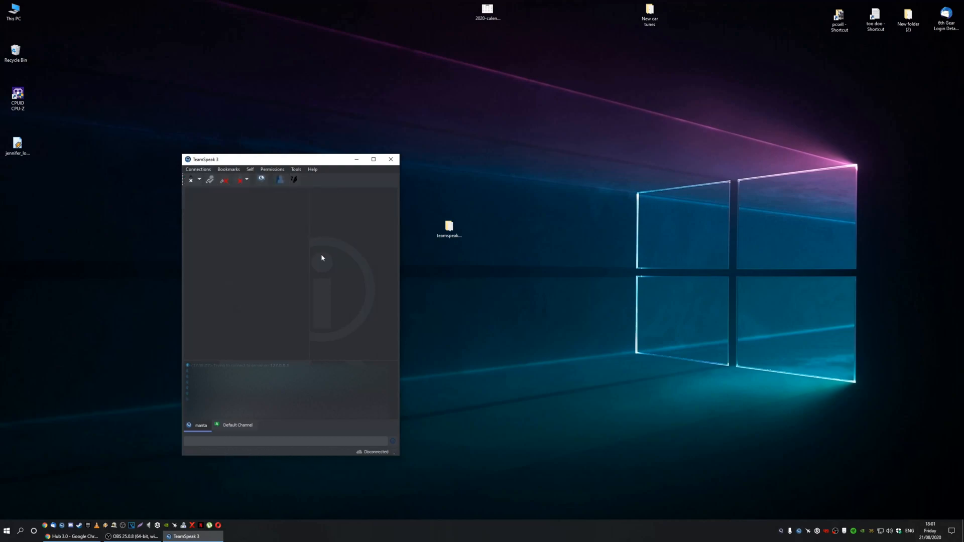
click(207, 169)
click(211, 176)
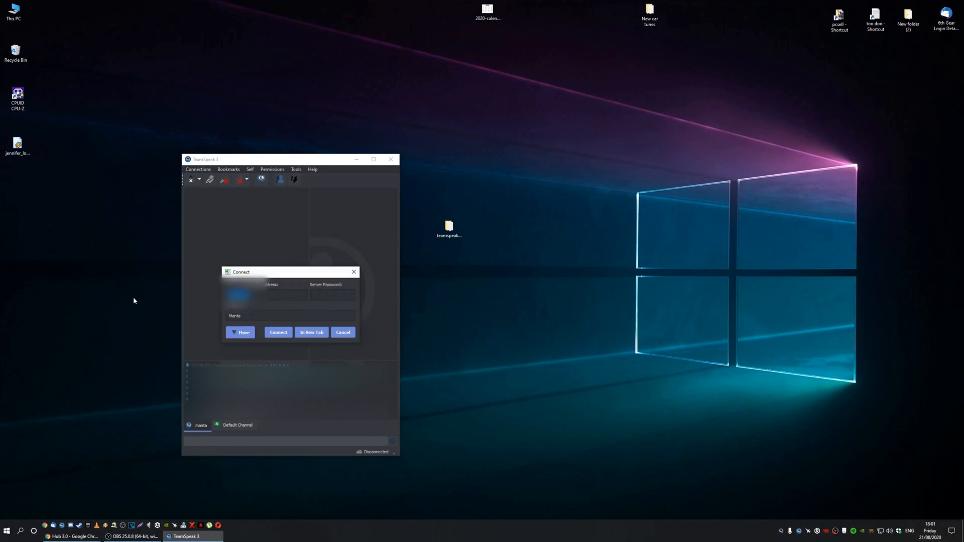
click(281, 334)
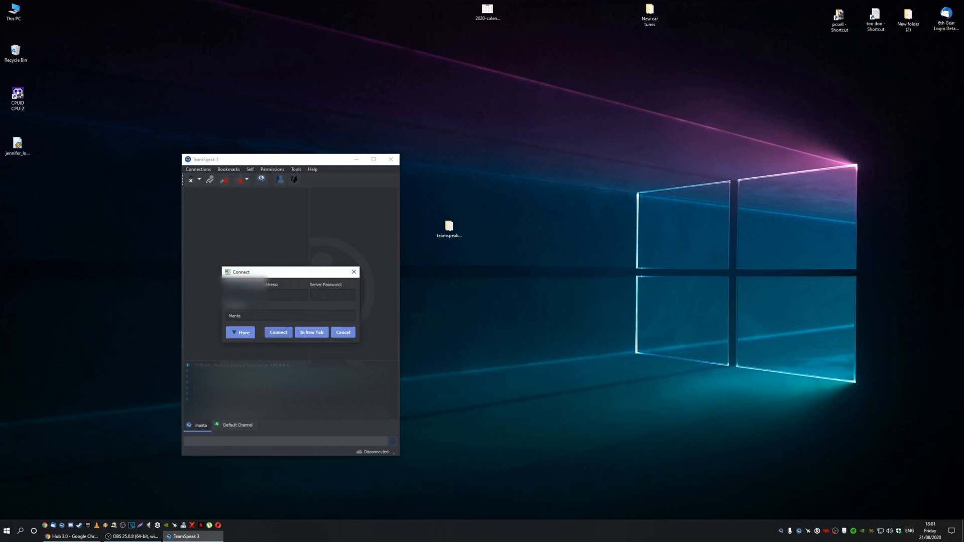